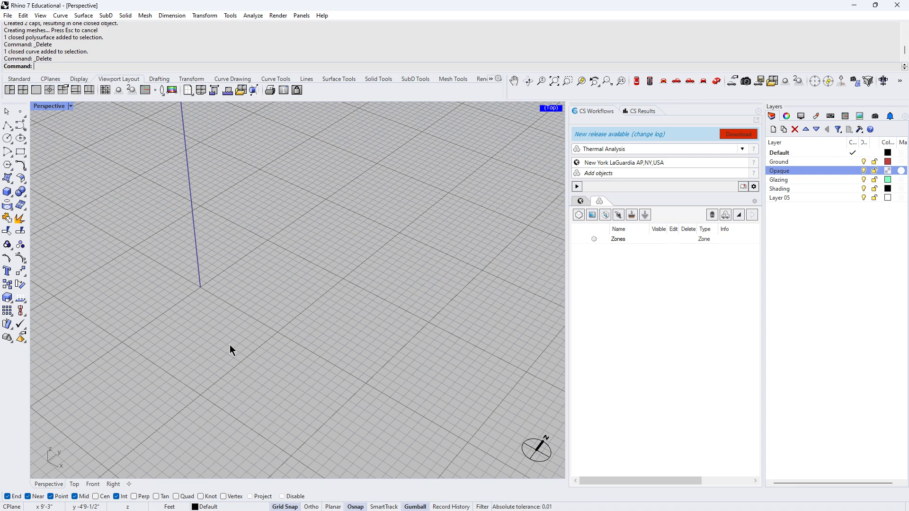
- Review the box dimensions and the layer colour settings in the Ex8 Thermal exercise PDF
{"action": "left_click", "coordinate": [21, 152]}
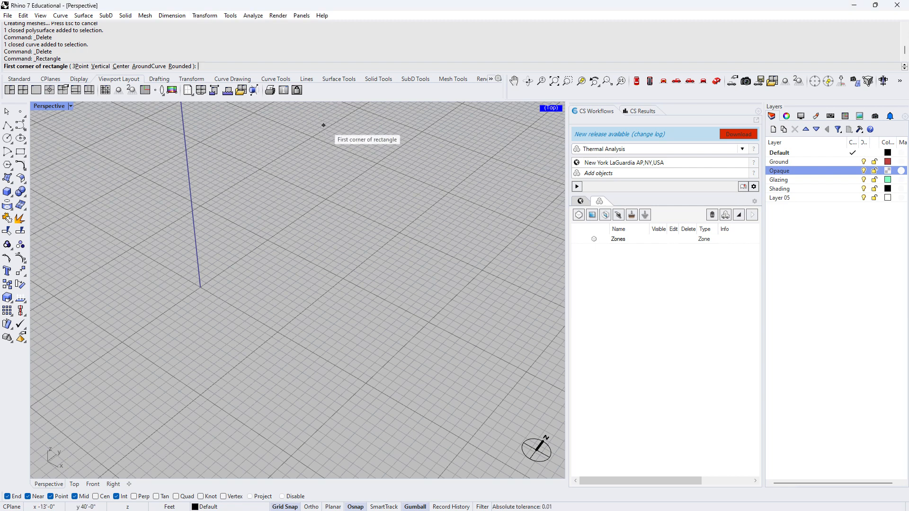
{"action": "key", "text": "alt+Tab"}
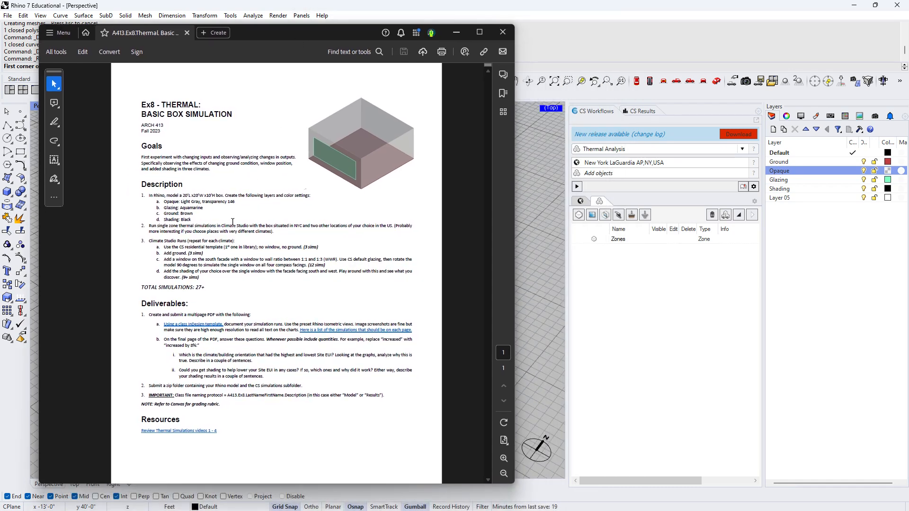
{"action": "left_click_drag", "start_coordinate": [225, 217], "coordinate": [160, 200]}
{"action": "left_click", "coordinate": [250, 215]}
{"action": "key", "text": "alt+Tab"}
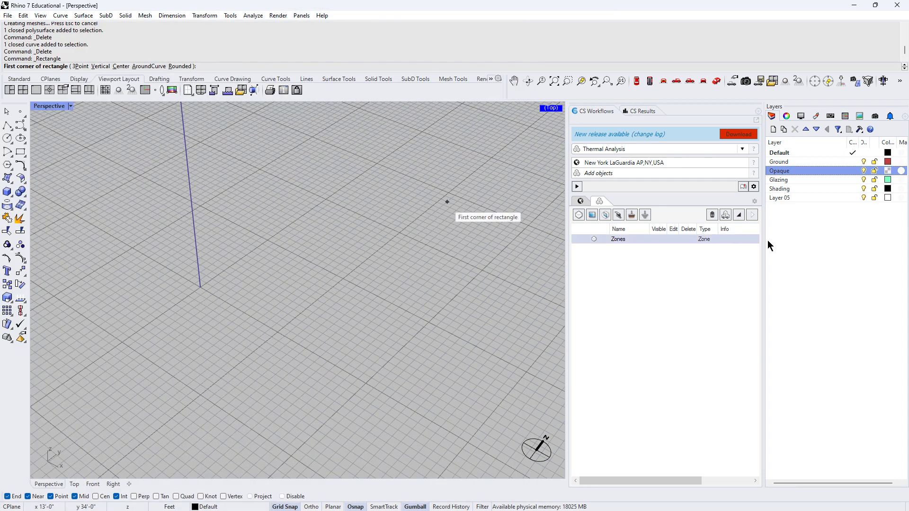
- Check the Opaque layer's colour and transparency, and look over the Glazing, Shading and Ground layers
{"action": "left_click", "coordinate": [888, 171]}
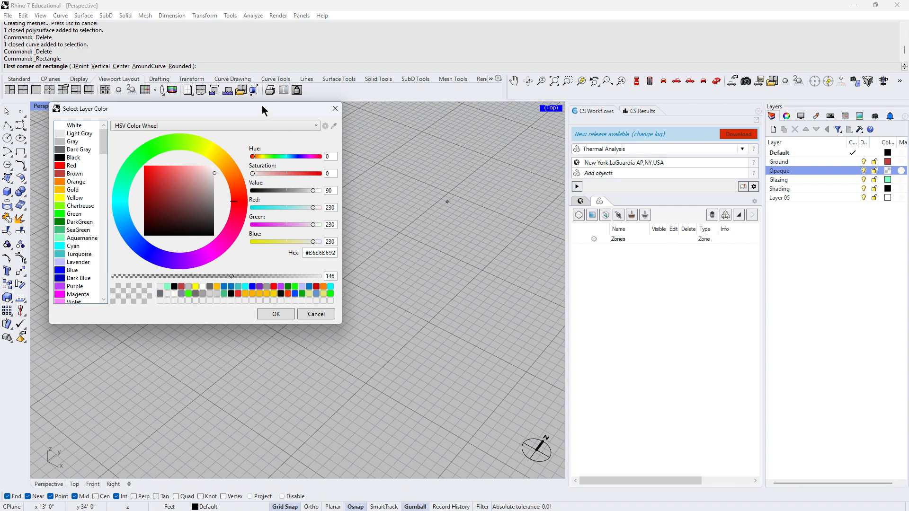
{"action": "left_click_drag", "start_coordinate": [262, 109], "coordinate": [311, 132]}
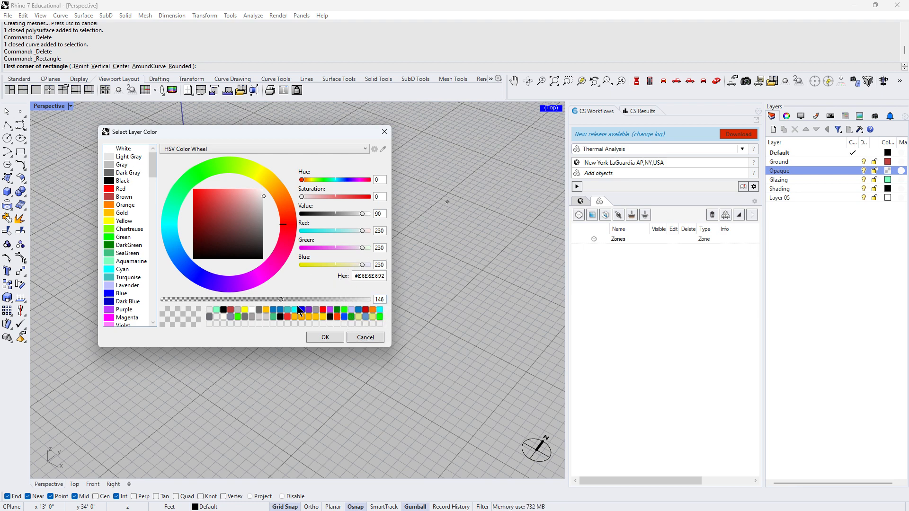
{"action": "left_click", "coordinate": [333, 339]}
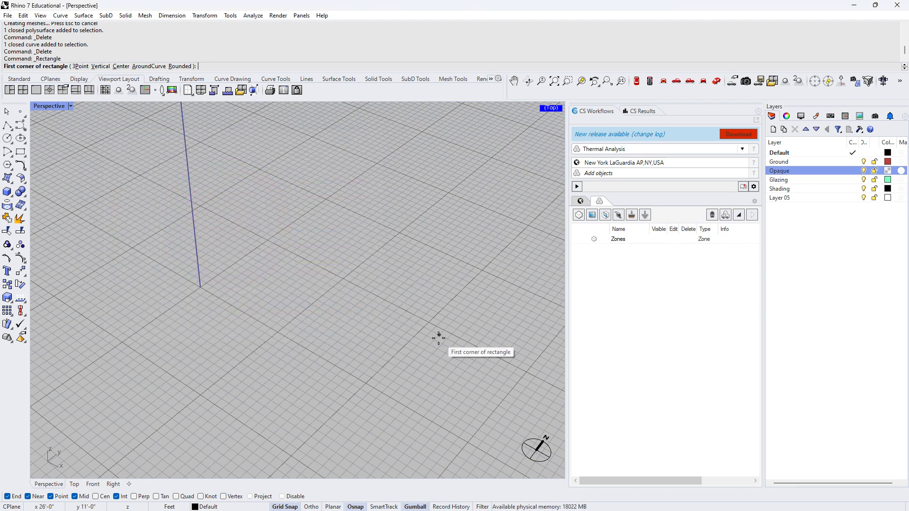
{"action": "left_click", "coordinate": [820, 180]}
{"action": "left_click", "coordinate": [816, 189]}
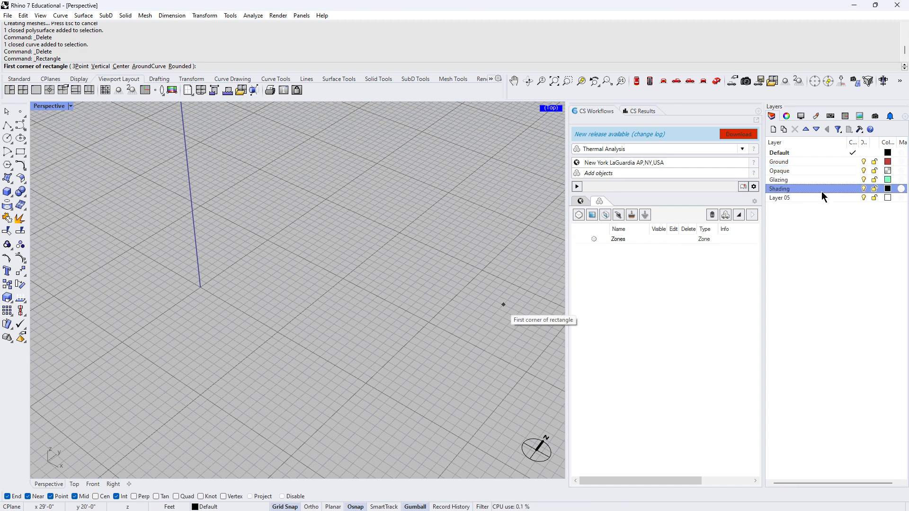
{"action": "left_click", "coordinate": [807, 160]}
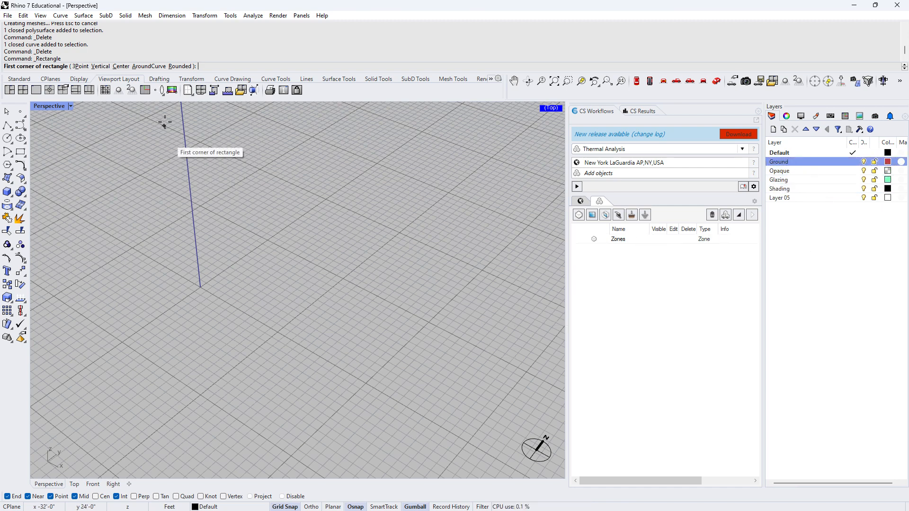
- Draw a 20 ft by 20 ft rectangle on the ground plane with its first corner at the origin
{"action": "left_click", "coordinate": [21, 152]}
{"action": "left_click", "coordinate": [200, 286]}
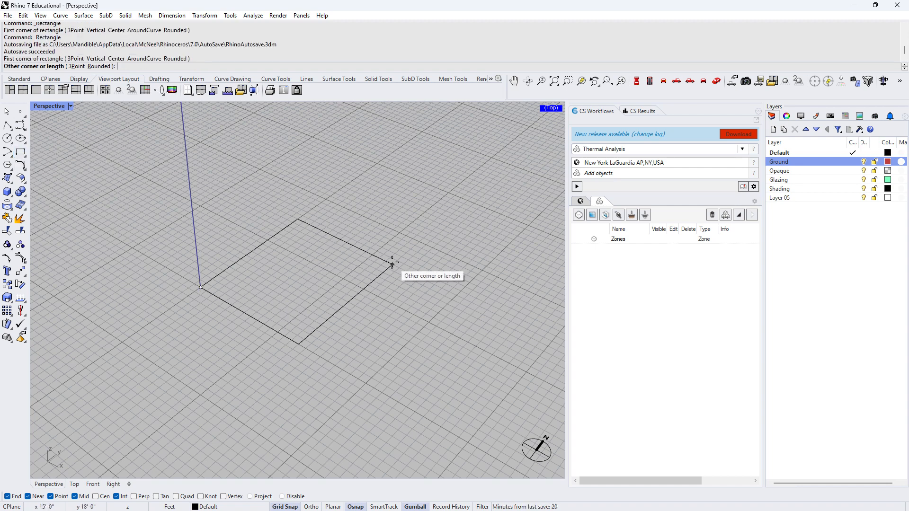
{"action": "type", "text": "20"}
{"action": "key", "text": "Return"}
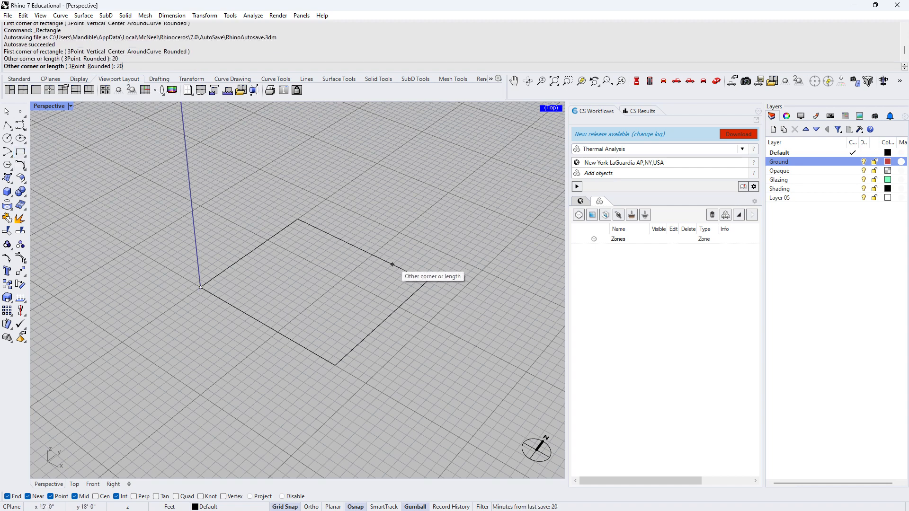
{"action": "key", "text": "Return"}
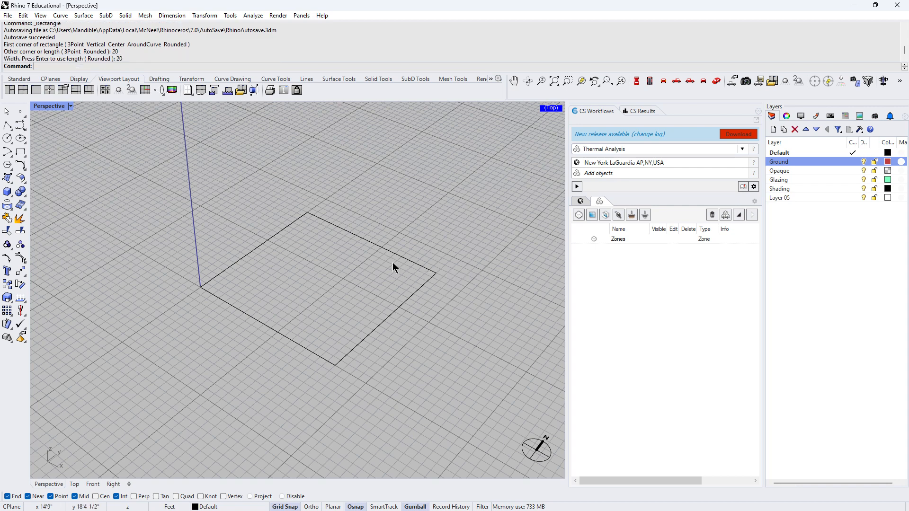
{"action": "key", "text": "Return"}
{"action": "key", "text": "Escape"}
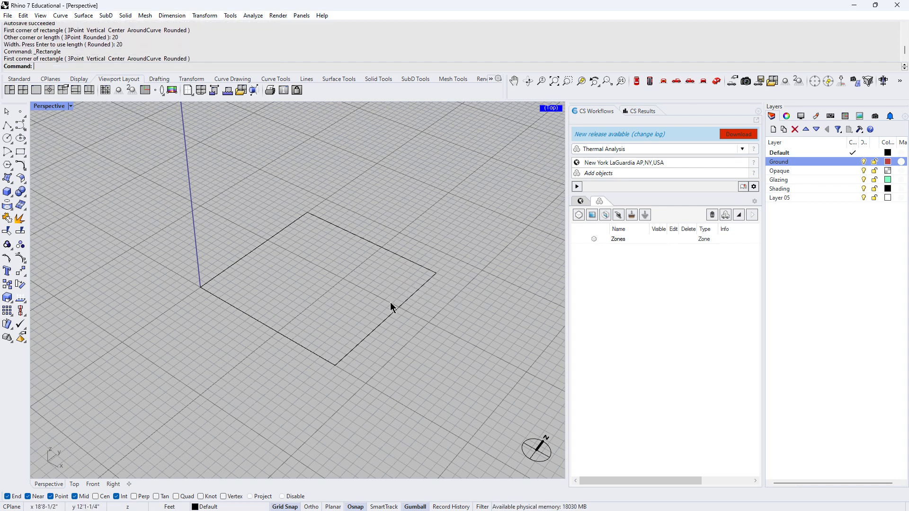
- Extrude the square 10 ft upward and cap the open walls to form a closed box
{"action": "left_click", "coordinate": [397, 315]}
{"action": "left_click", "coordinate": [322, 267]}
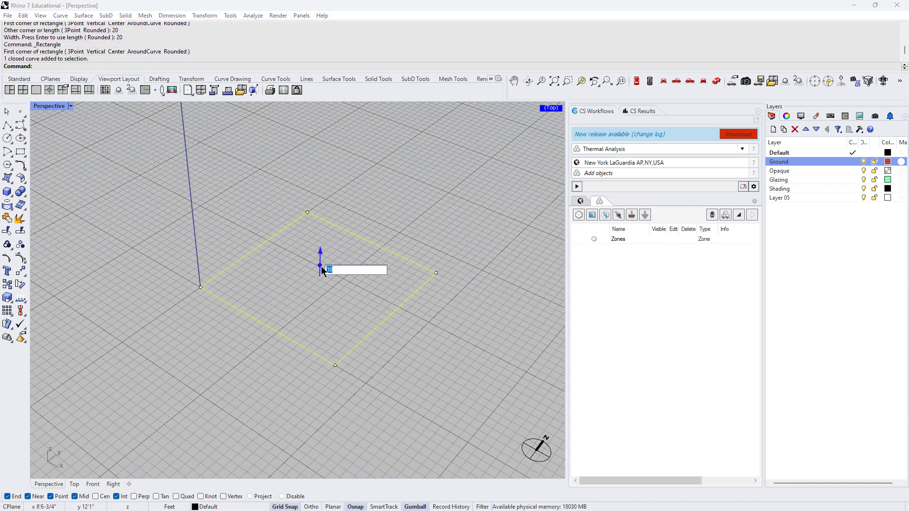
{"action": "key", "text": "Return"}
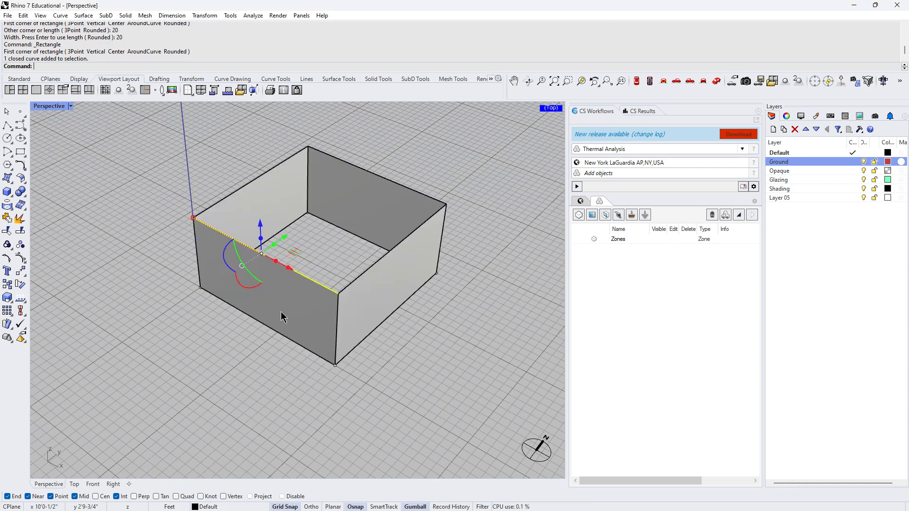
{"action": "key", "text": "Return"}
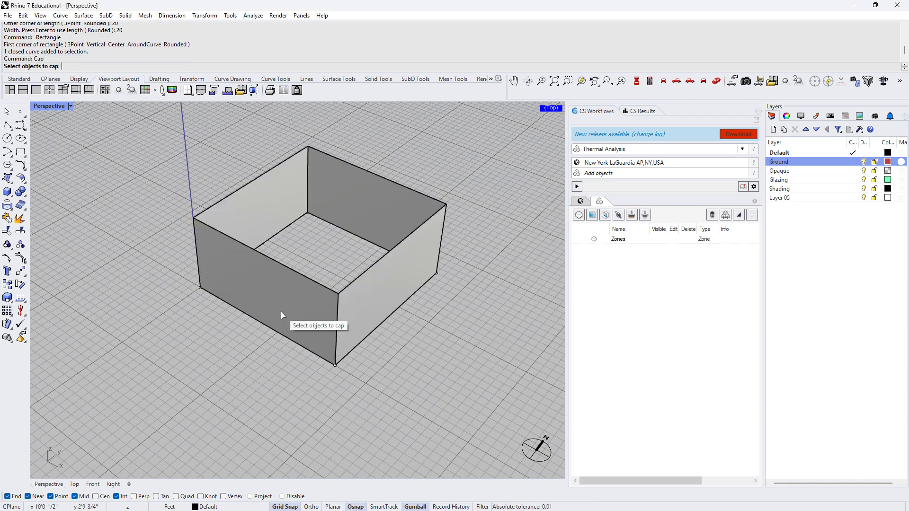
{"action": "left_click", "coordinate": [280, 311]}
{"action": "key", "text": "Return"}
- Move the capped box to the Opaque layer
{"action": "right_click_drag", "start_coordinate": [304, 395], "coordinate": [383, 303]}
{"action": "left_click", "coordinate": [382, 302]}
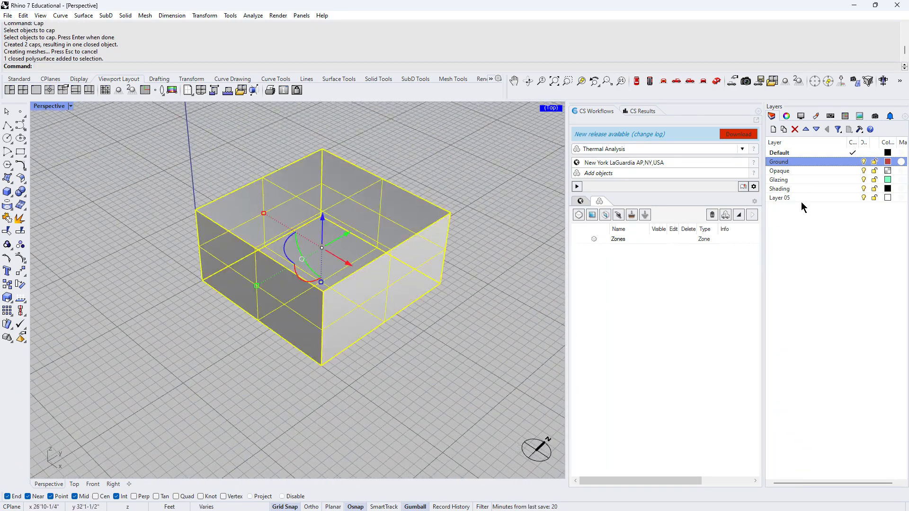
{"action": "left_click", "coordinate": [800, 171]}
{"action": "right_click", "coordinate": [801, 171]}
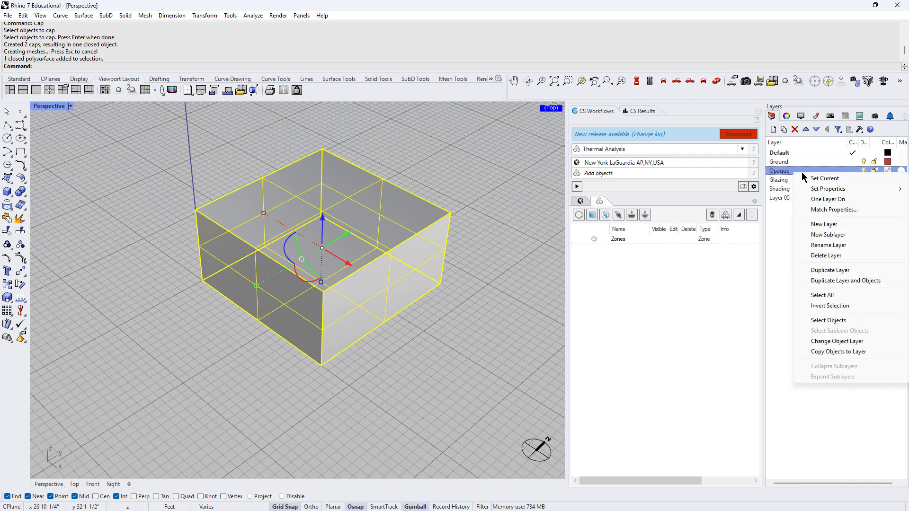
{"action": "left_click", "coordinate": [829, 341]}
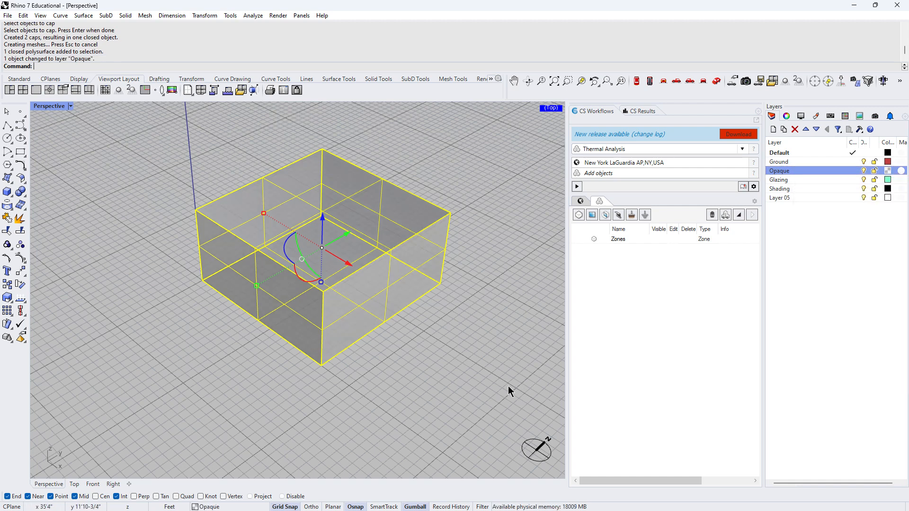
{"action": "right_click_drag", "start_coordinate": [507, 385], "coordinate": [479, 377]}
{"action": "key", "text": "Escape"}
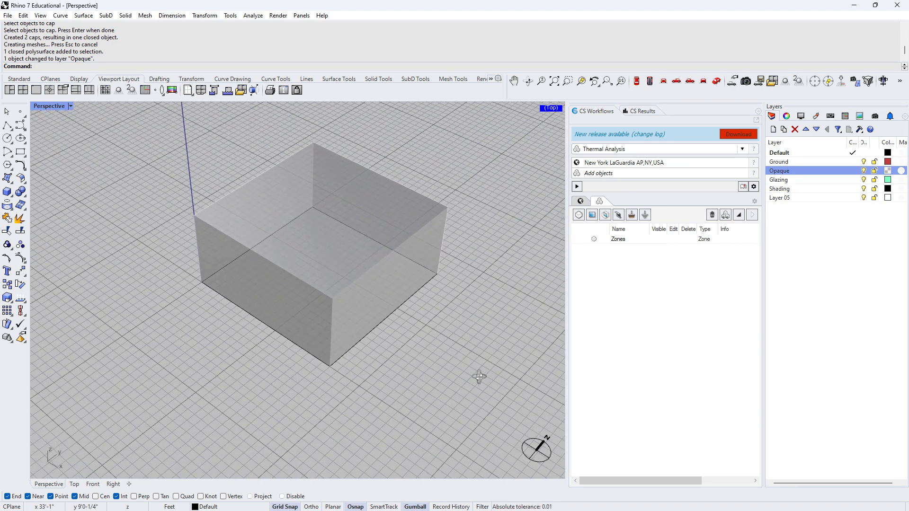
- Draw a rectangle over the underside of the box, snapping to two opposite bottom corners
{"action": "right_click_drag", "start_coordinate": [424, 391], "coordinate": [345, 348]}
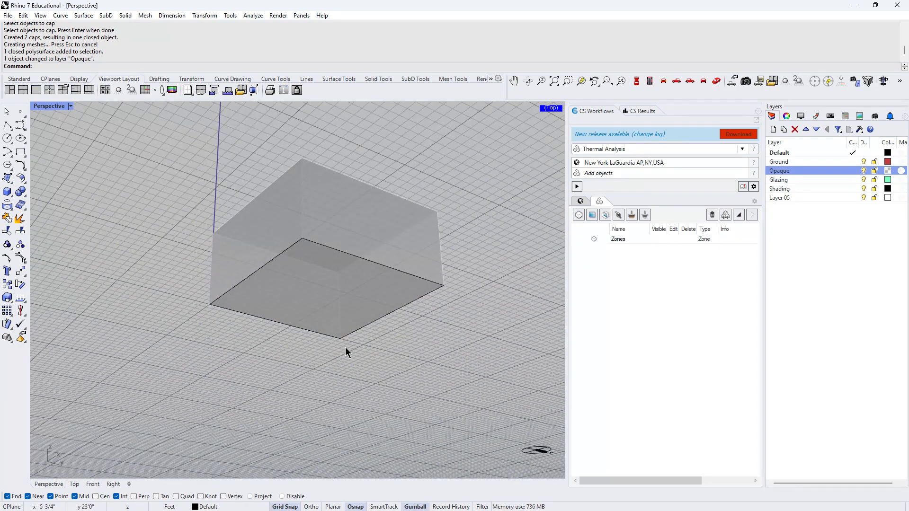
{"action": "left_click", "coordinate": [21, 151]}
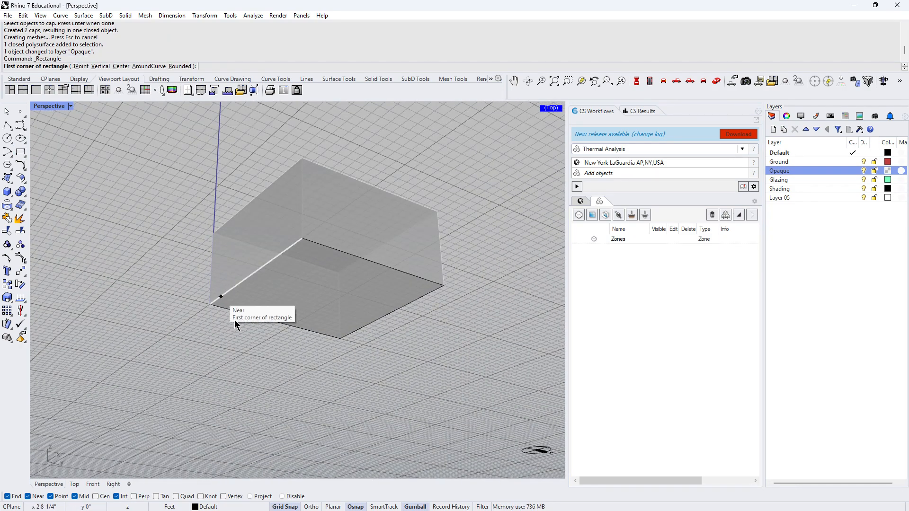
{"action": "left_click", "coordinate": [211, 306]}
{"action": "left_click", "coordinate": [442, 285]}
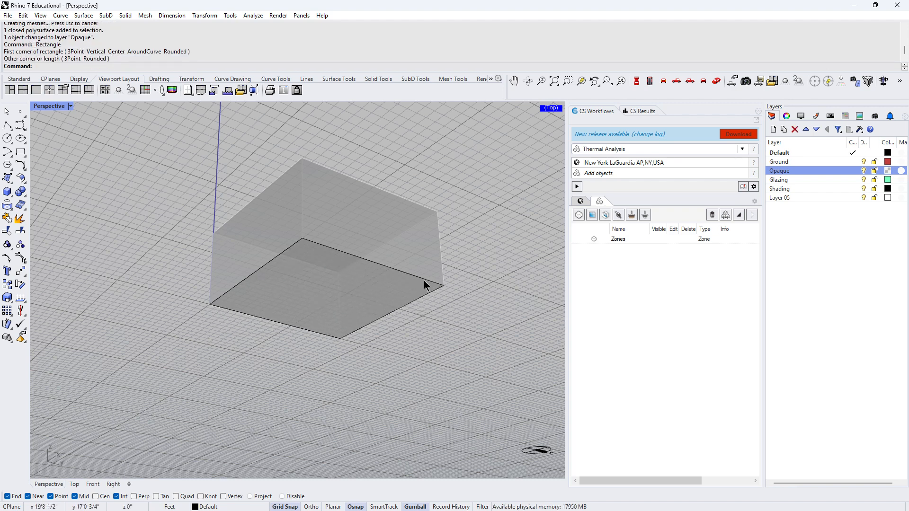
- Create a planar surface from the rectangle curve at the base of the box
{"action": "left_click", "coordinate": [424, 286]}
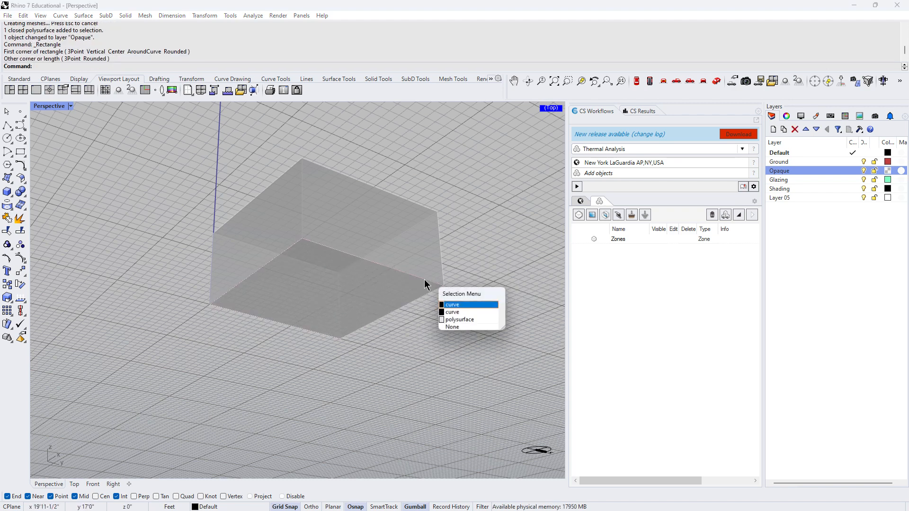
{"action": "left_click", "coordinate": [460, 313]}
{"action": "type", "text": "ps"}
{"action": "key", "text": "Return"}
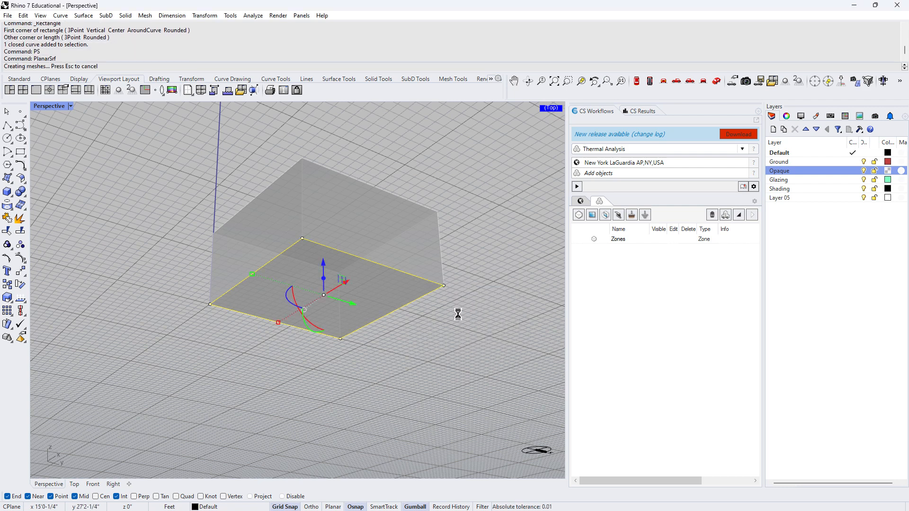
{"action": "left_click", "coordinate": [481, 300]}
- Move the planar surface under the box to the Ground layer
{"action": "left_click", "coordinate": [432, 289]}
{"action": "left_click", "coordinate": [462, 321]}
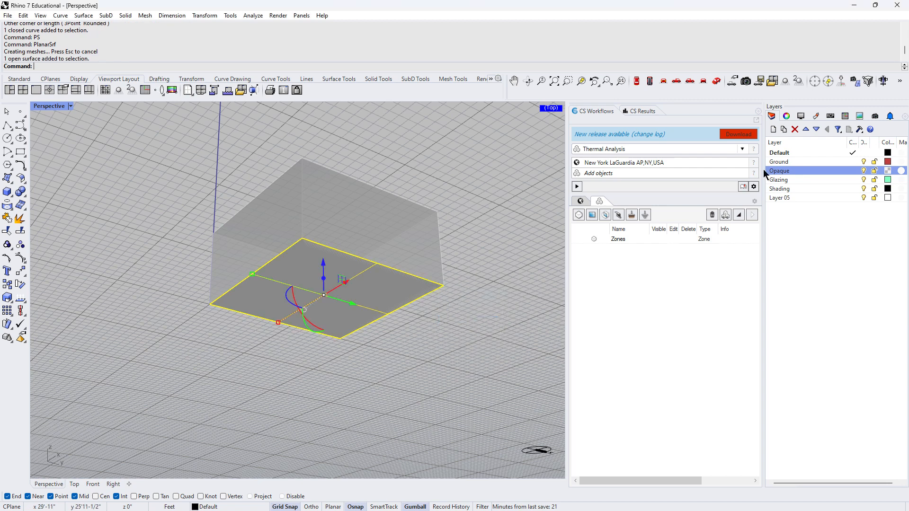
{"action": "right_click", "coordinate": [802, 161]}
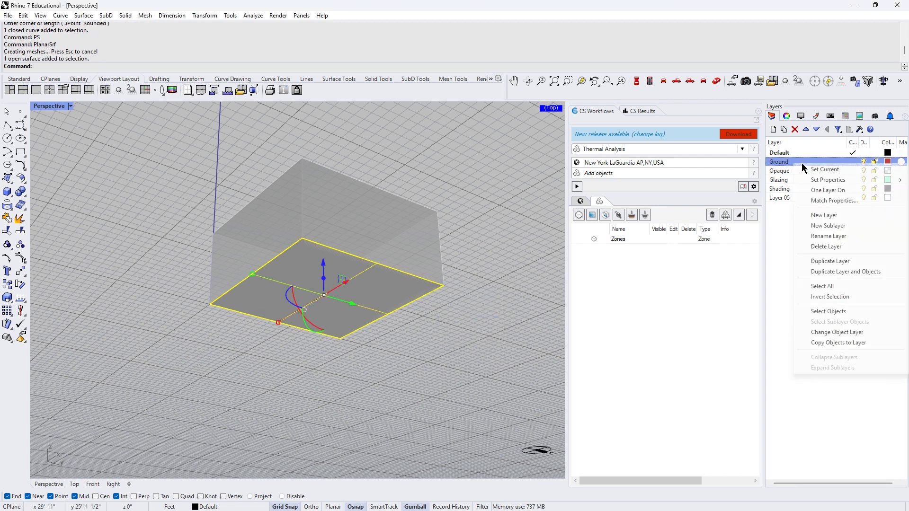
{"action": "left_click", "coordinate": [837, 332]}
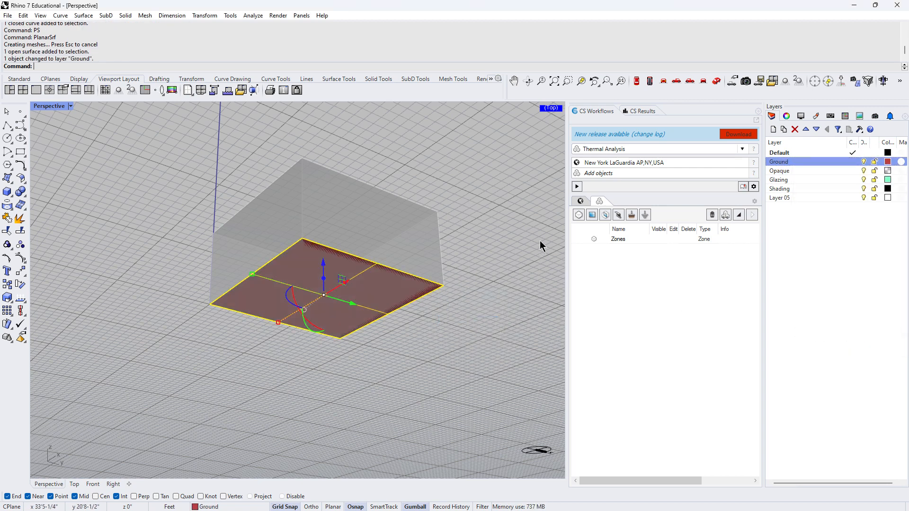
{"action": "right_click_drag", "start_coordinate": [540, 243], "coordinate": [458, 285]}
{"action": "key", "text": "Escape"}
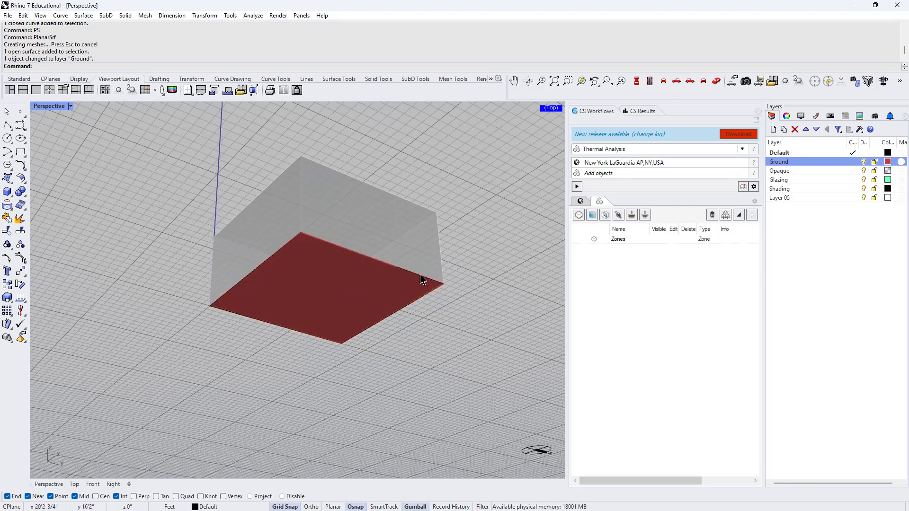
- Delete the two leftover rectangle curves around the base of the box
{"action": "left_click", "coordinate": [422, 277]}
{"action": "left_click", "coordinate": [456, 305]}
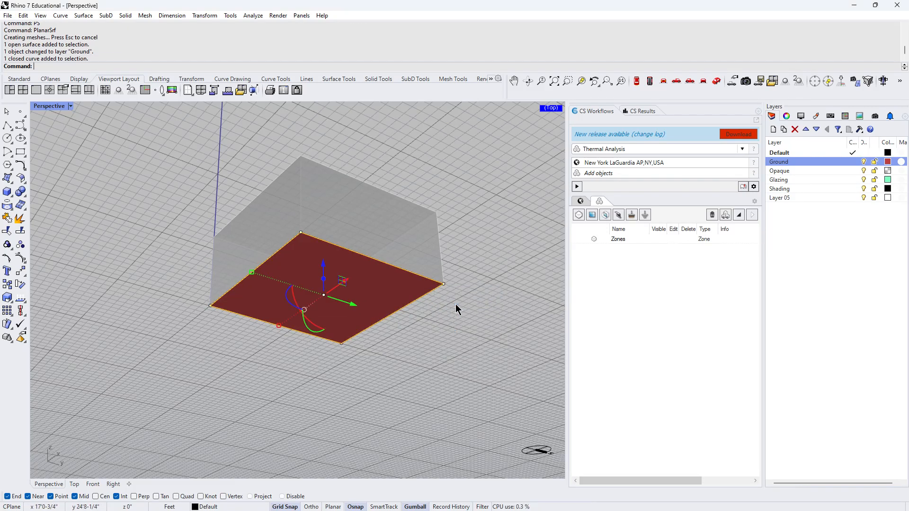
{"action": "key", "text": "Delete"}
{"action": "left_click", "coordinate": [442, 287]}
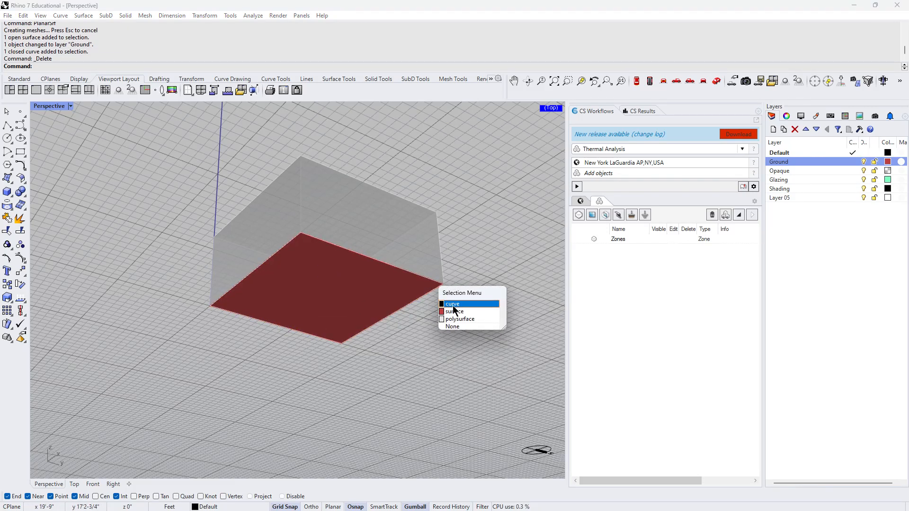
{"action": "left_click", "coordinate": [452, 305]}
{"action": "key", "text": "Delete"}
- Examine the transparent box and its ground surface from several angles
{"action": "right_click_drag", "start_coordinate": [469, 282], "coordinate": [388, 287]}
{"action": "left_click", "coordinate": [387, 286]}
{"action": "left_click", "coordinate": [439, 365]}
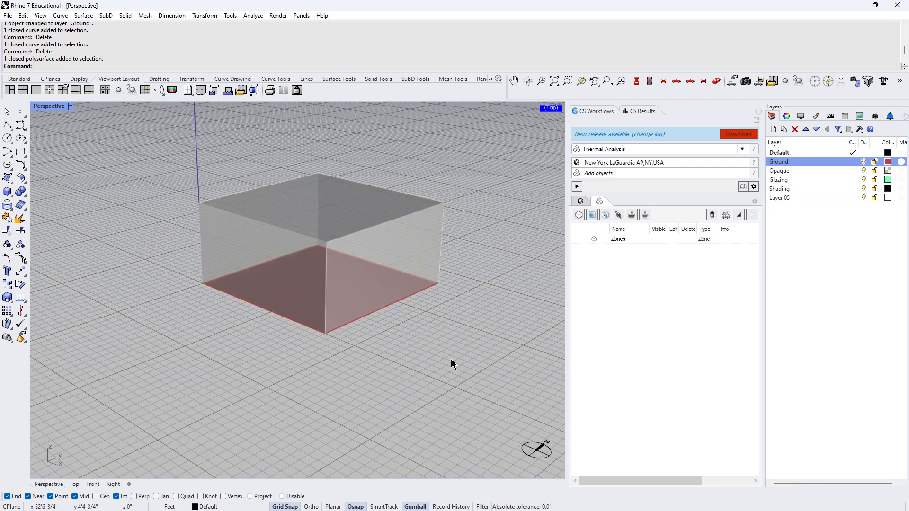
{"action": "right_click_drag", "start_coordinate": [450, 365], "coordinate": [443, 353]}
{"action": "left_click", "coordinate": [359, 250]}
{"action": "right_click_drag", "start_coordinate": [407, 326], "coordinate": [340, 352]}
{"action": "left_click", "coordinate": [340, 352]}
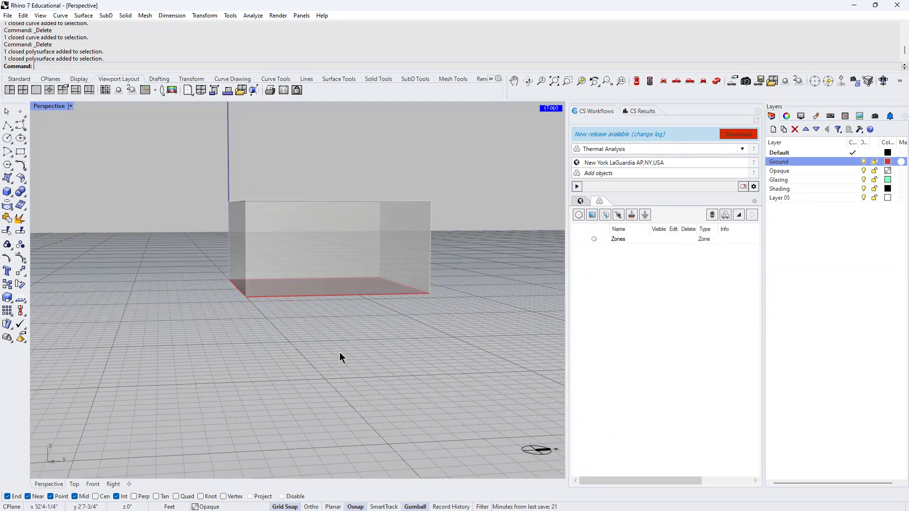
- Try a vertical rectangle on the box's side wall starting at its upper corner, and delete it
{"action": "left_click", "coordinate": [284, 89]}
{"action": "right_click_drag", "start_coordinate": [319, 300], "coordinate": [283, 331]}
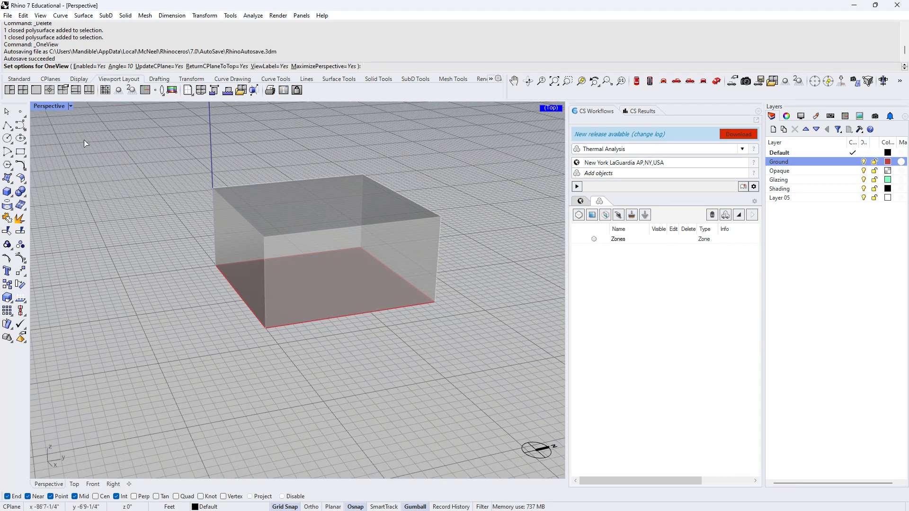
{"action": "left_click", "coordinate": [19, 153]}
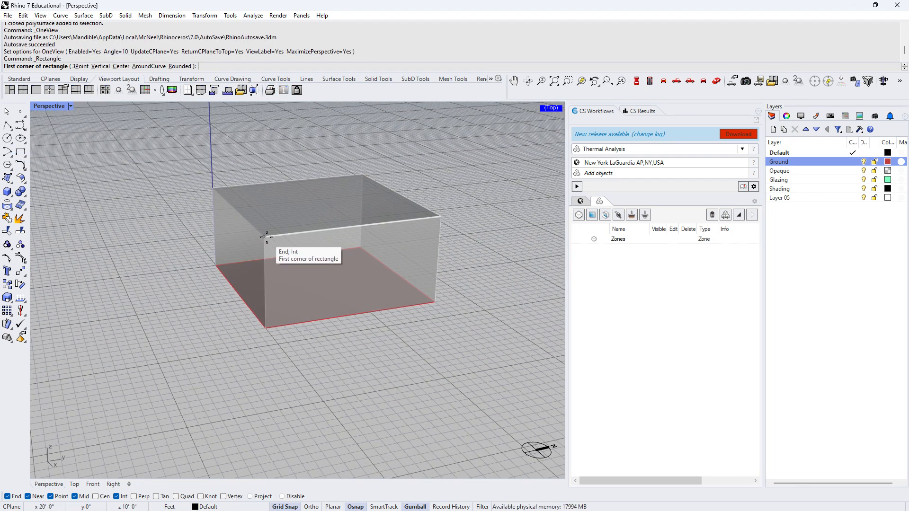
{"action": "left_click", "coordinate": [97, 66]}
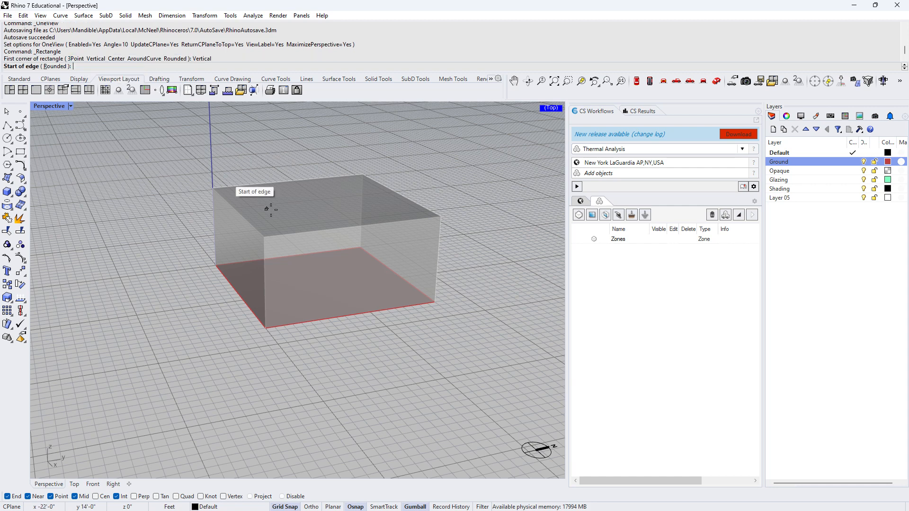
{"action": "left_click", "coordinate": [263, 237]}
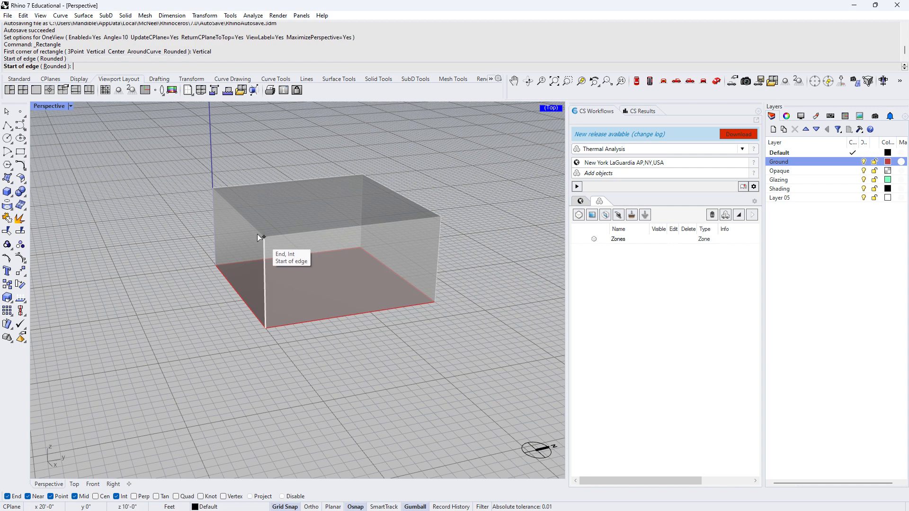
{"action": "left_click", "coordinate": [339, 234]}
{"action": "left_click", "coordinate": [343, 256]}
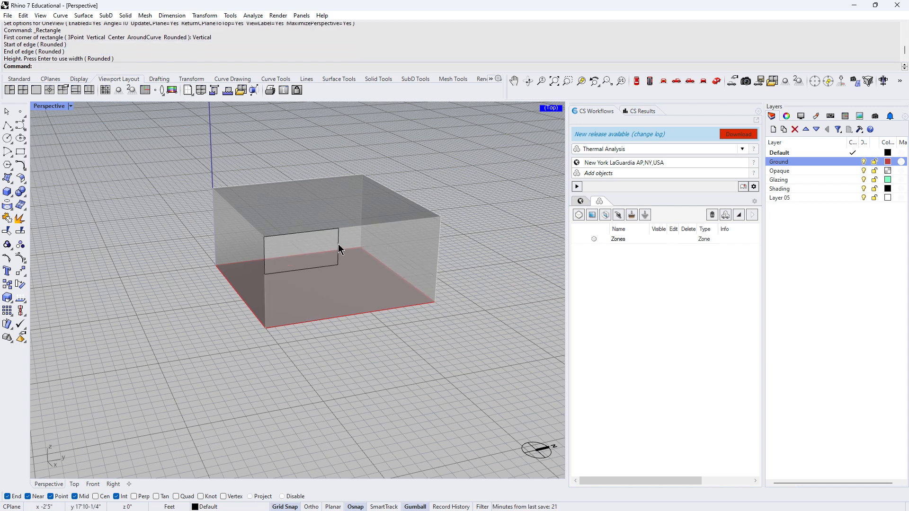
{"action": "left_click", "coordinate": [338, 243]}
{"action": "key", "text": "Delete"}
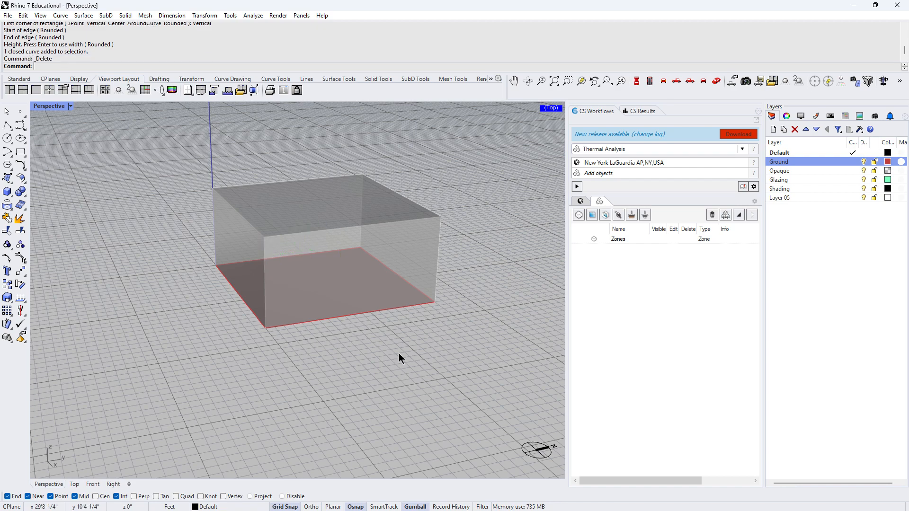
- Enable OneView, face the Right side, and draw an 11 by 5 ft rectangle from that wall's upper corner
{"action": "right_click_drag", "start_coordinate": [420, 365], "coordinate": [402, 353]}
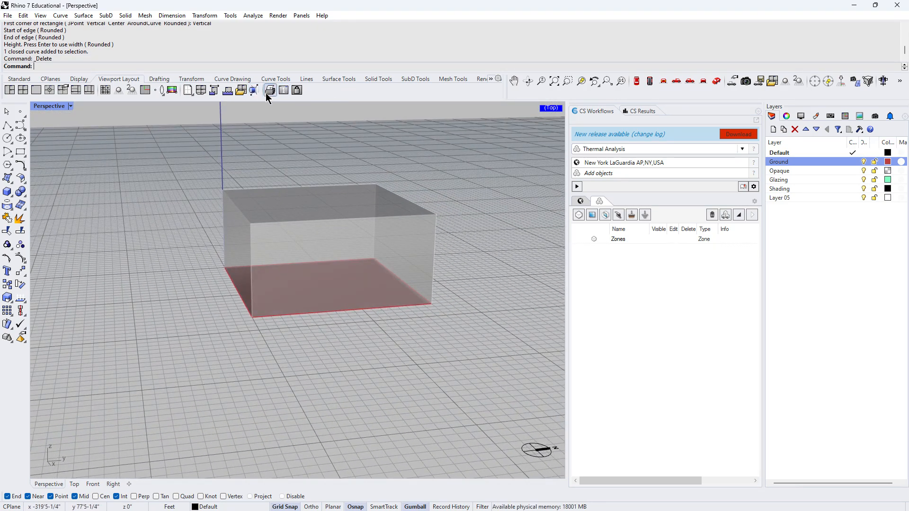
{"action": "left_click", "coordinate": [283, 89]}
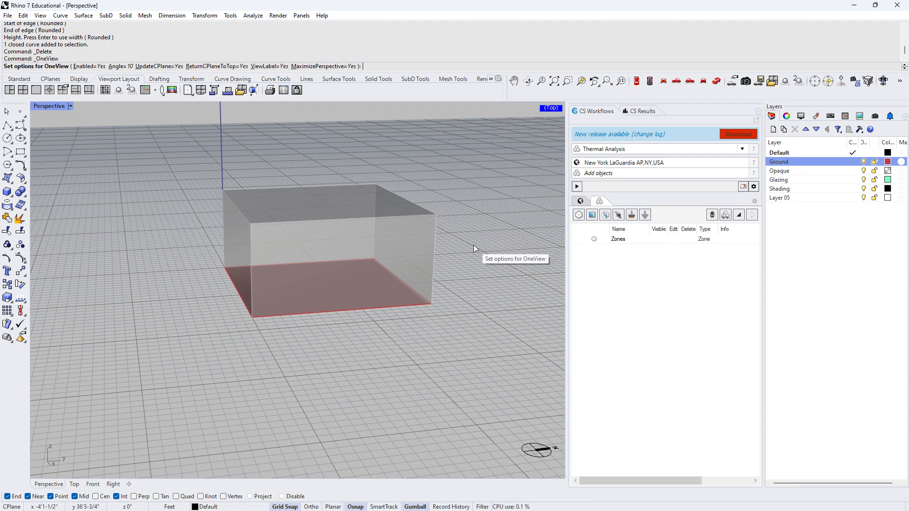
{"action": "right_click_drag", "start_coordinate": [473, 288], "coordinate": [456, 259]}
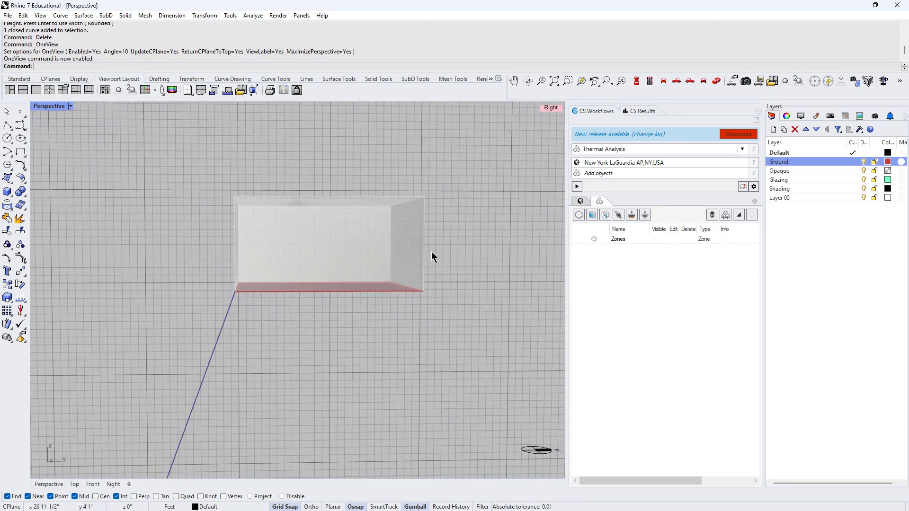
{"action": "left_click", "coordinate": [20, 151]}
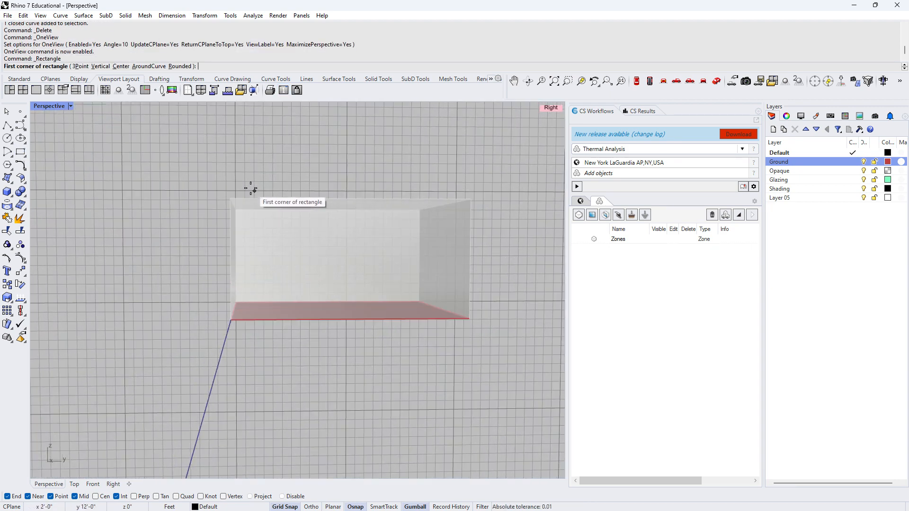
{"action": "left_click", "coordinate": [234, 196]}
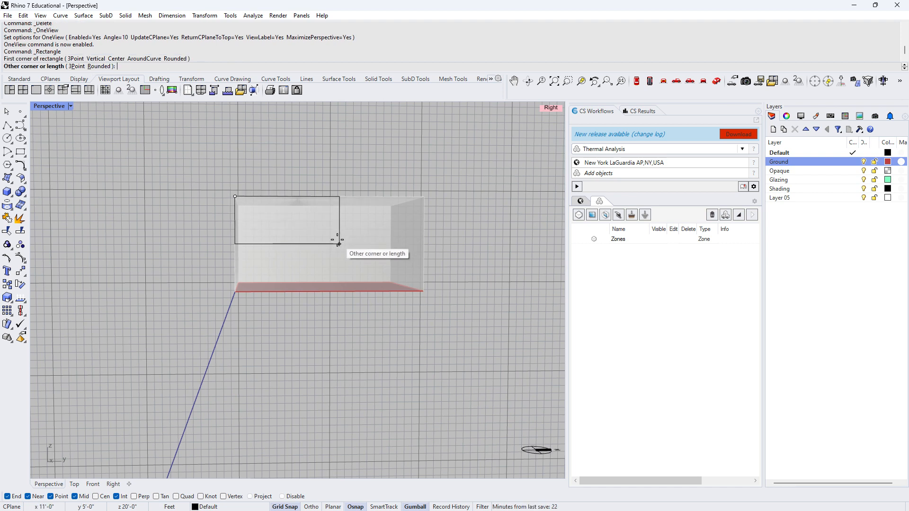
{"action": "left_click", "coordinate": [339, 243]}
- Create a planar surface from the rectangle curve on the box's wall
{"action": "left_click", "coordinate": [301, 196]}
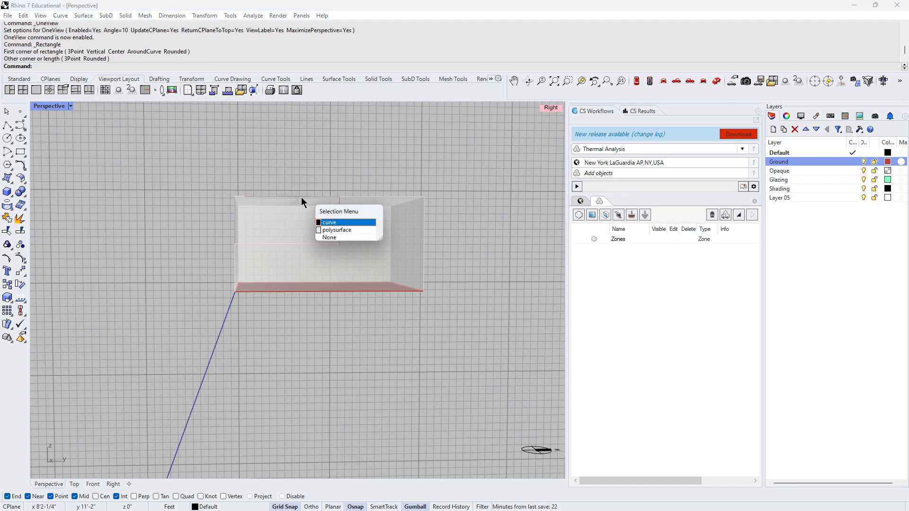
{"action": "left_click", "coordinate": [340, 225]}
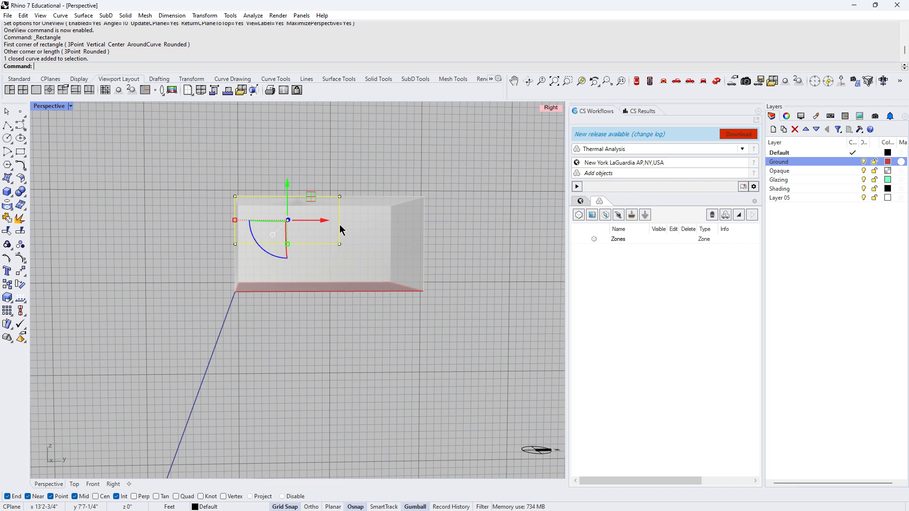
{"action": "type", "text": "PS"}
{"action": "key", "text": "Return"}
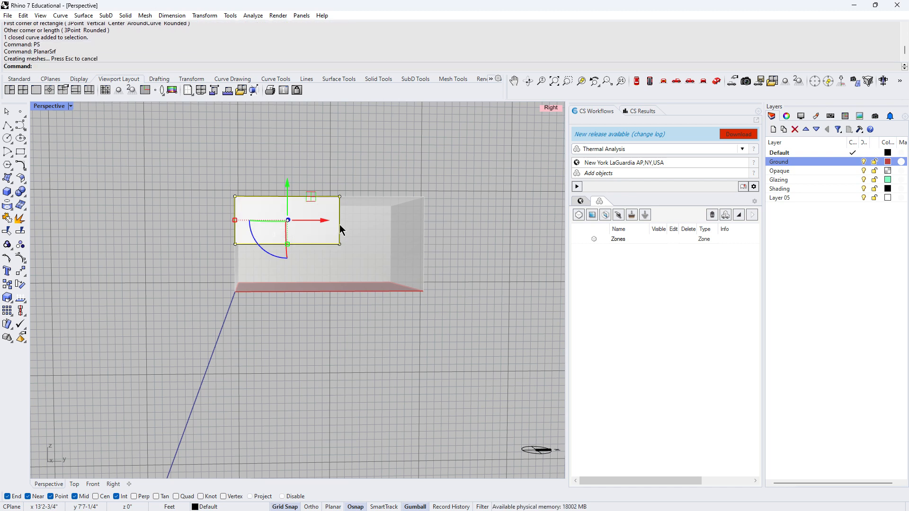
- Move the rectangle curve sideways and down toward the middle of the wall
{"action": "left_click_drag", "start_coordinate": [318, 219], "coordinate": [341, 236]}
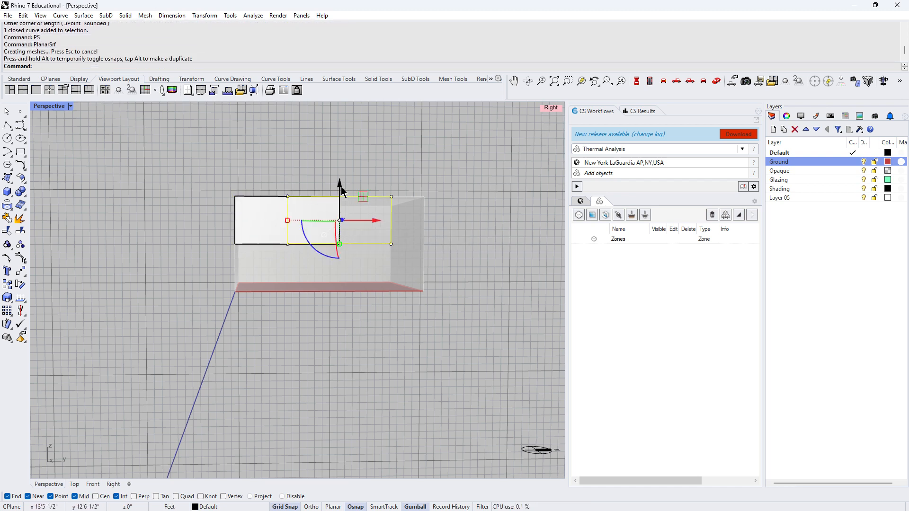
{"action": "left_click_drag", "start_coordinate": [341, 187], "coordinate": [335, 258]}
{"action": "left_click", "coordinate": [343, 327]}
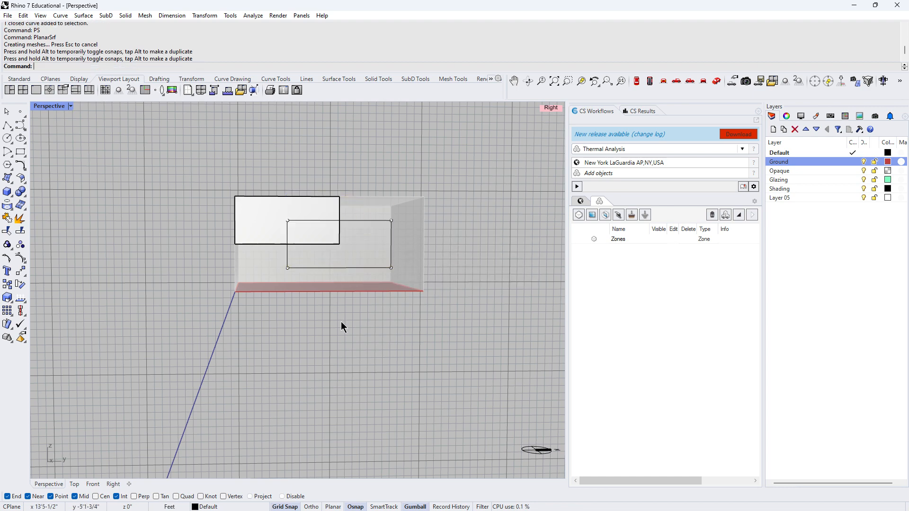
{"action": "right_click_drag", "start_coordinate": [341, 326], "coordinate": [348, 247]}
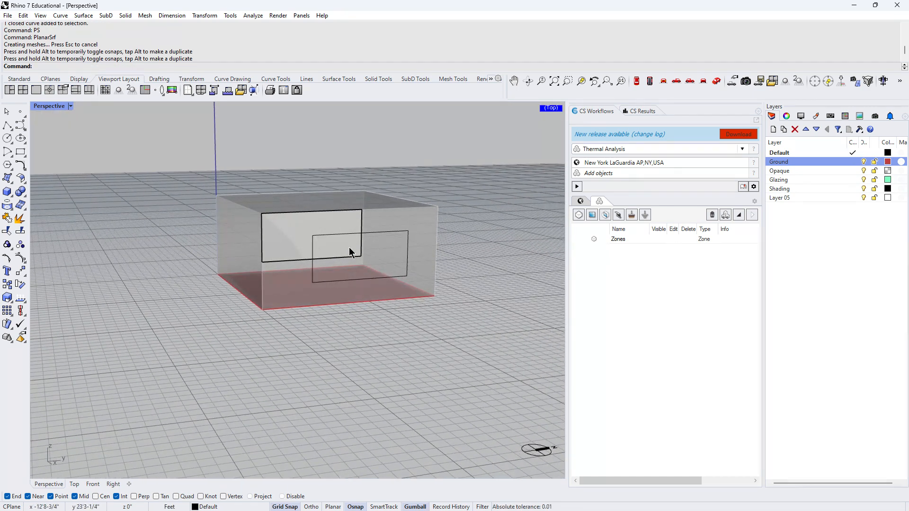
- Move the window surface sideways and down to line up with the offset rectangle curve near the wall's middle
{"action": "left_click", "coordinate": [363, 220]}
{"action": "left_click", "coordinate": [392, 244]}
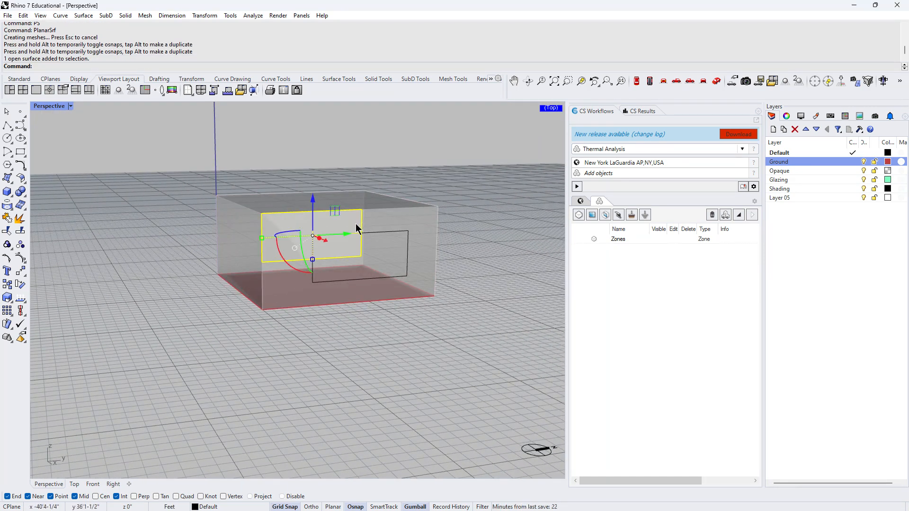
{"action": "left_click_drag", "start_coordinate": [346, 234], "coordinate": [405, 232]}
{"action": "left_click_drag", "start_coordinate": [469, 232], "coordinate": [378, 209]}
- Delete the leftover rectangle curve around the window surface
{"action": "scroll", "coordinate": [369, 190], "scroll_direction": "up", "scroll_amount": 4}
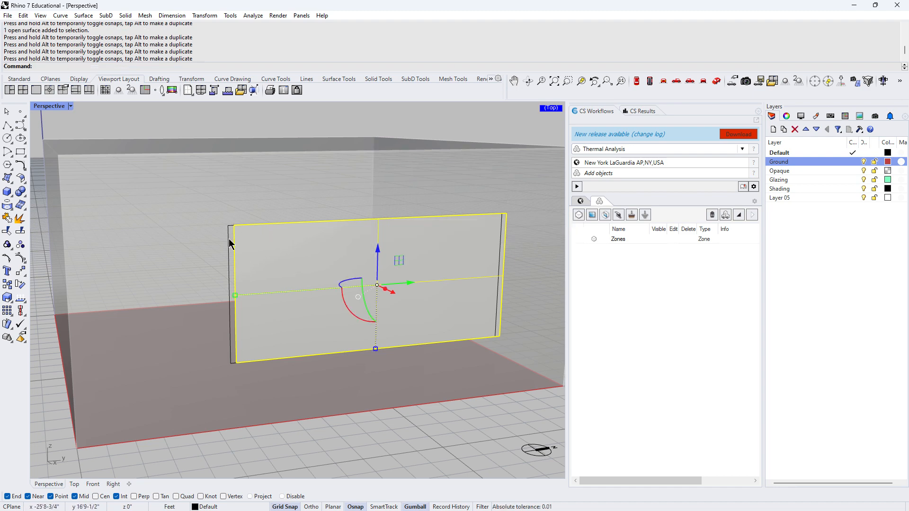
{"action": "left_click", "coordinate": [229, 240]}
{"action": "key", "text": "Delete"}
- Move the window surface on the wall to the Glazing layer
{"action": "right_click_drag", "start_coordinate": [229, 239], "coordinate": [250, 219]}
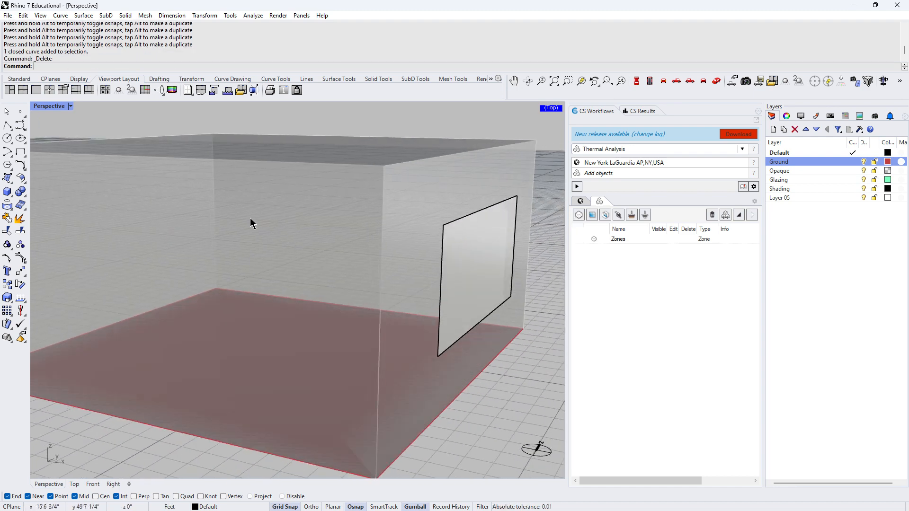
{"action": "scroll", "coordinate": [249, 218], "scroll_direction": "down", "scroll_amount": 8}
{"action": "right_click_drag", "start_coordinate": [311, 278], "coordinate": [330, 274]}
{"action": "left_click", "coordinate": [337, 238]}
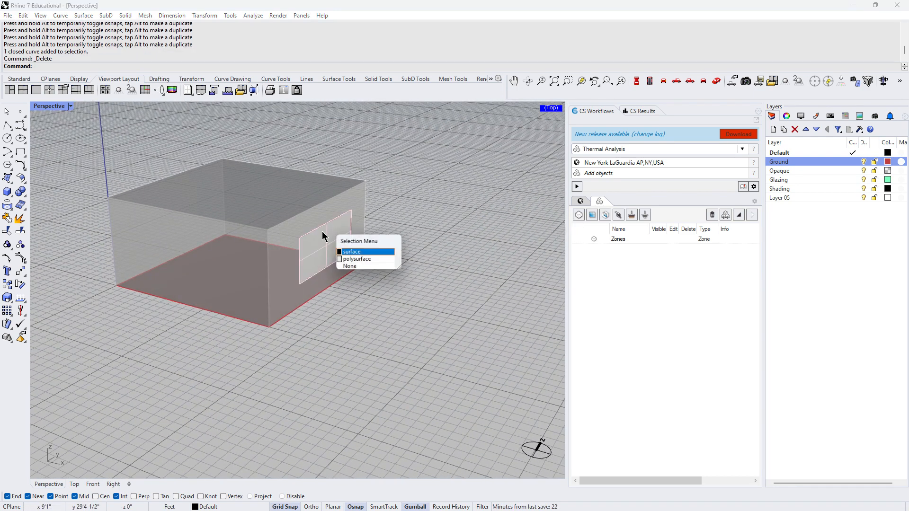
{"action": "left_click", "coordinate": [352, 251]}
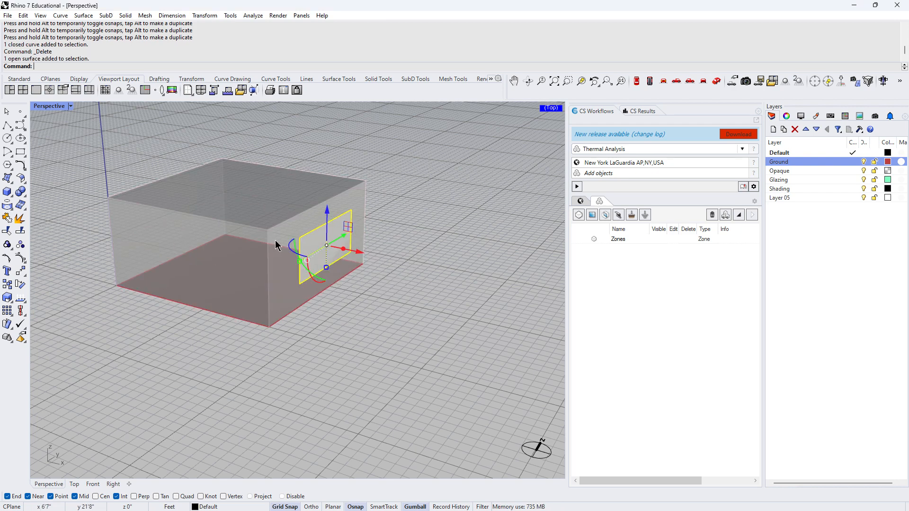
{"action": "left_click", "coordinate": [793, 174]}
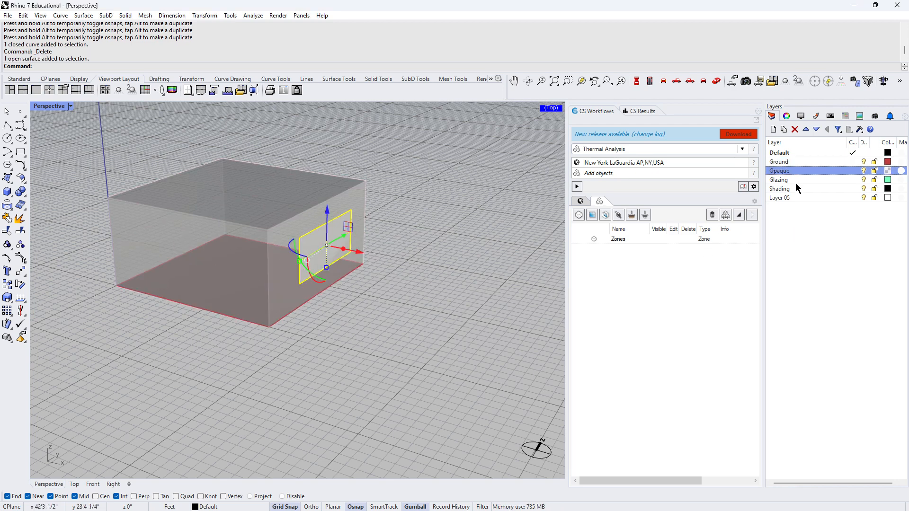
{"action": "right_click", "coordinate": [796, 182]}
{"action": "left_click", "coordinate": [842, 348]}
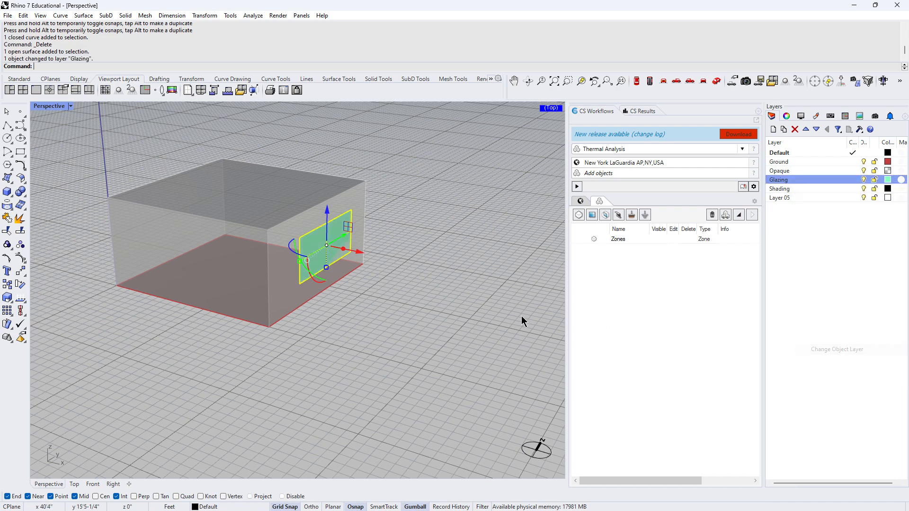
{"action": "right_click_drag", "start_coordinate": [522, 321], "coordinate": [440, 270]}
{"action": "left_click", "coordinate": [451, 259]}
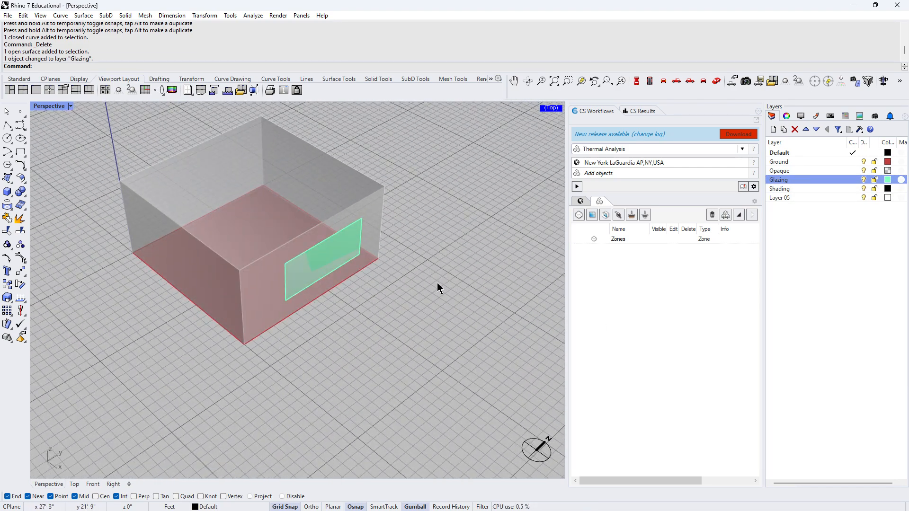
- Draw a horizontal rectangle projecting 3 ft outward from the window's top edge, starting at the window's upper corner
{"action": "left_click", "coordinate": [16, 153]}
{"action": "left_click", "coordinate": [283, 263]}
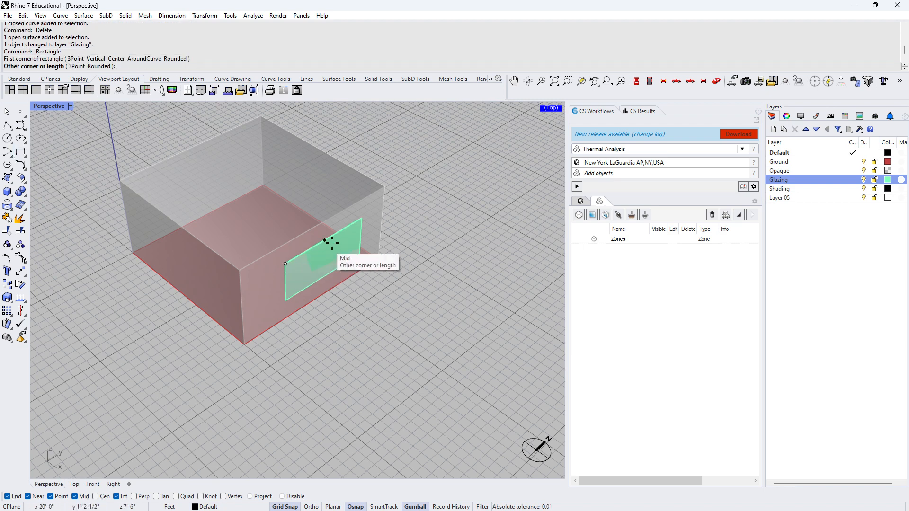
{"action": "left_click", "coordinate": [362, 218]}
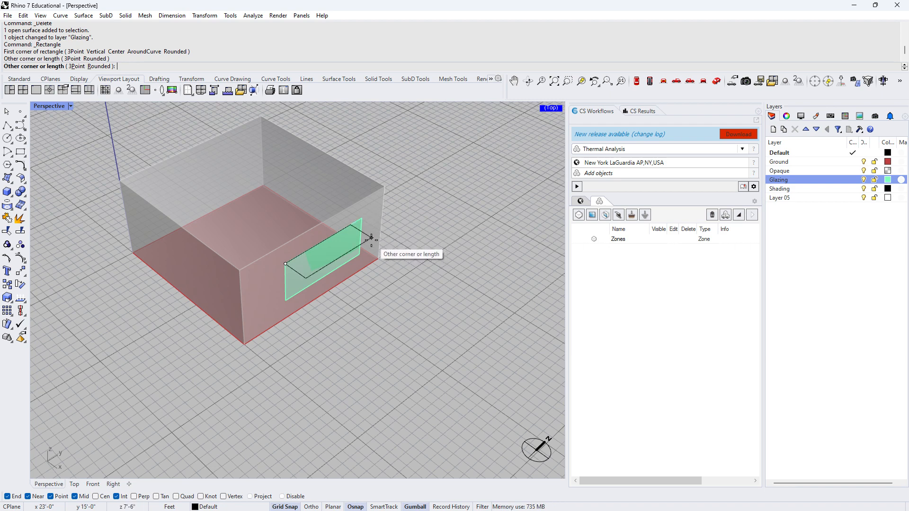
{"action": "scroll", "coordinate": [374, 238], "scroll_direction": "up", "scroll_amount": 2}
{"action": "left_click", "coordinate": [371, 237]}
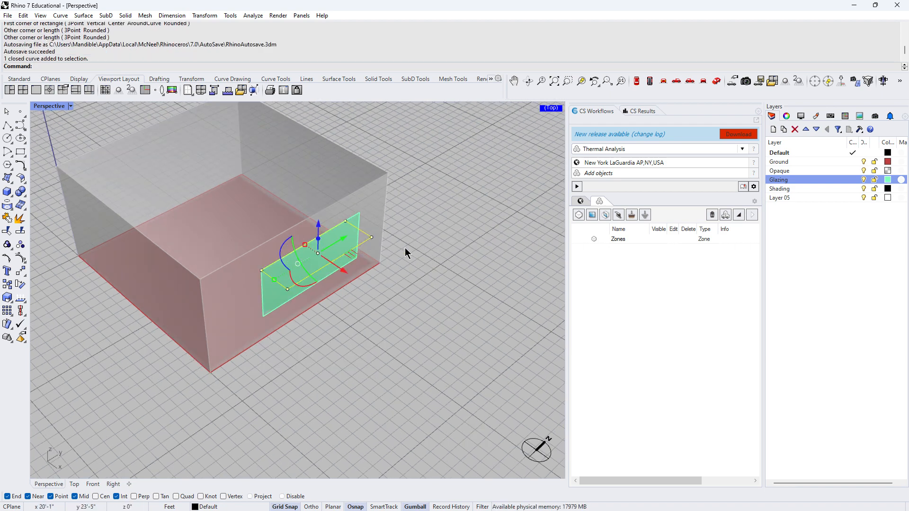
- Create a planar overhang surface from the horizontal rectangle above the window
{"action": "type", "text": "PS"}
{"action": "key", "text": "Return"}
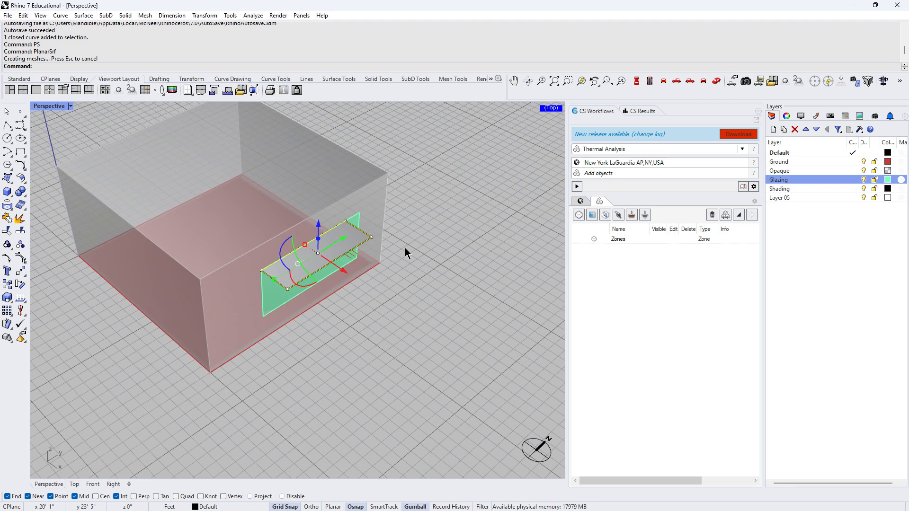
- Move the selected rectangle curve around the overhang to the Shading layer
{"action": "right_click_drag", "start_coordinate": [400, 282], "coordinate": [395, 280]}
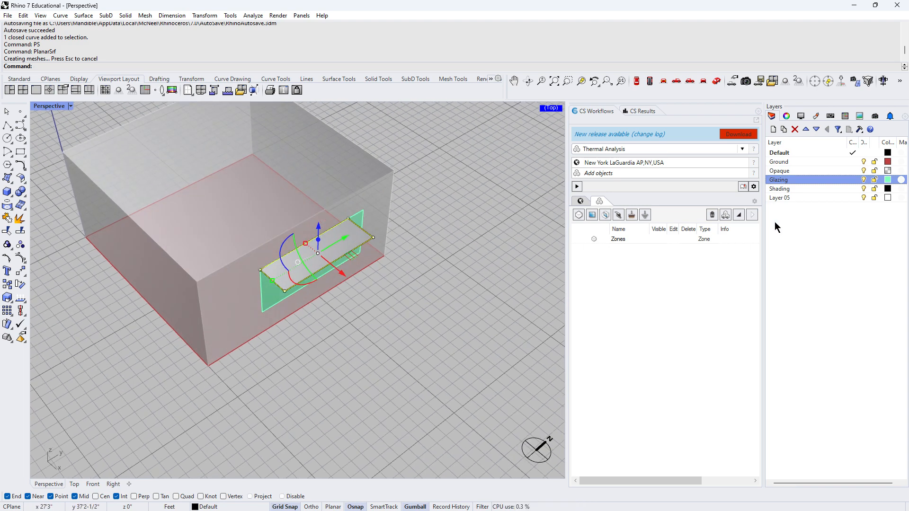
{"action": "right_click", "coordinate": [787, 191]}
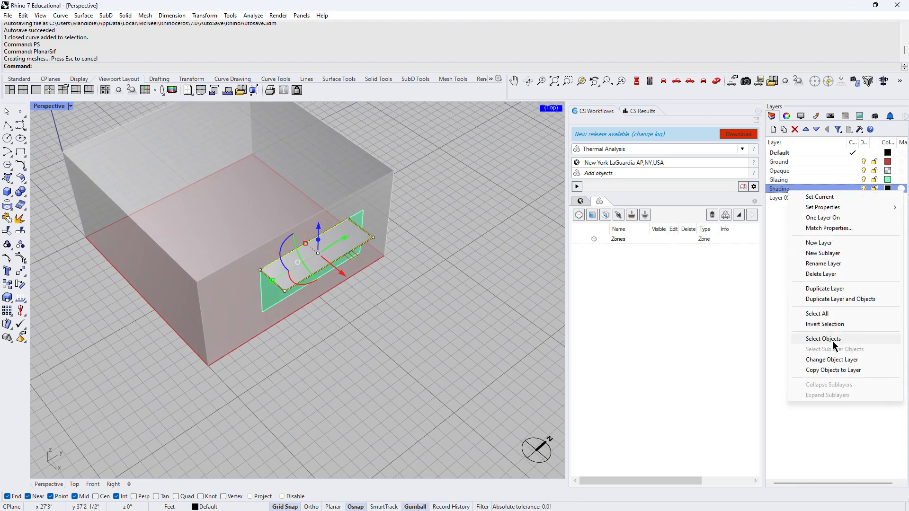
{"action": "left_click", "coordinate": [853, 362]}
{"action": "left_click", "coordinate": [385, 317]}
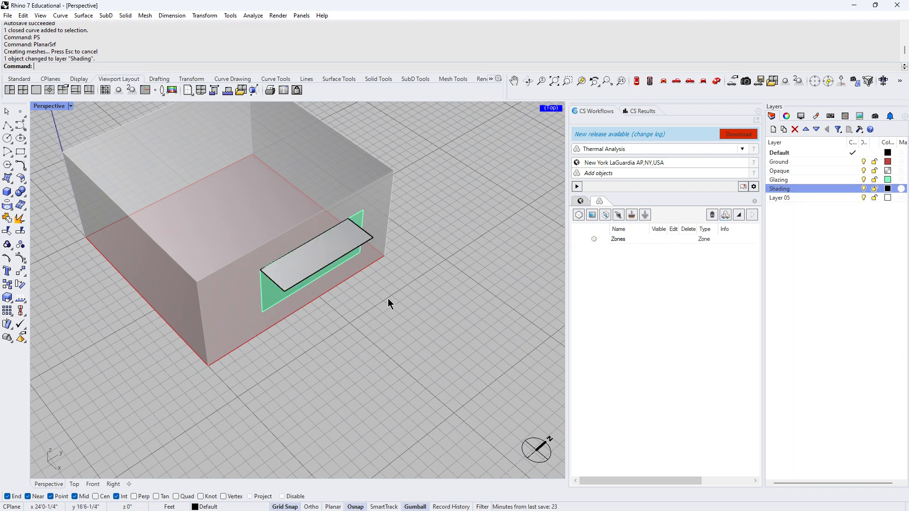
- Delete the leftover rectangle curve around the overhang and select the overhang surface
{"action": "left_click", "coordinate": [327, 259]}
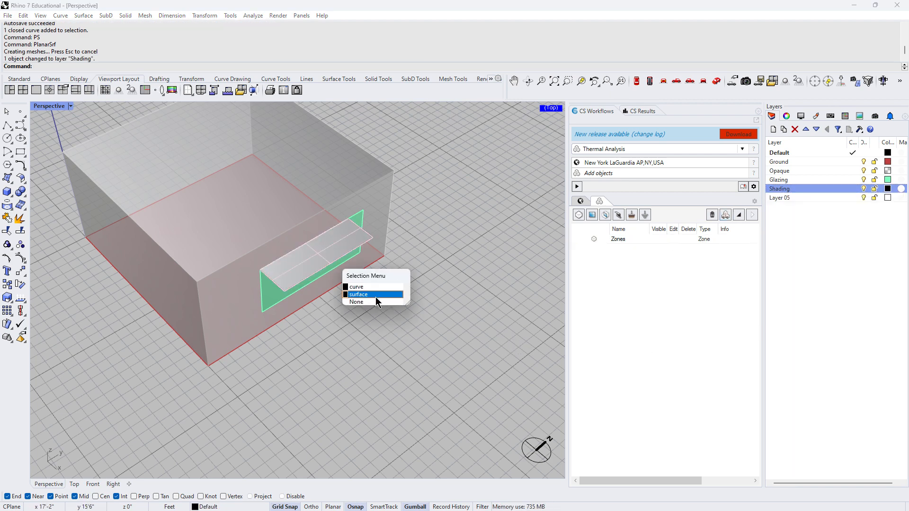
{"action": "left_click", "coordinate": [382, 287]}
{"action": "key", "text": "Delete"}
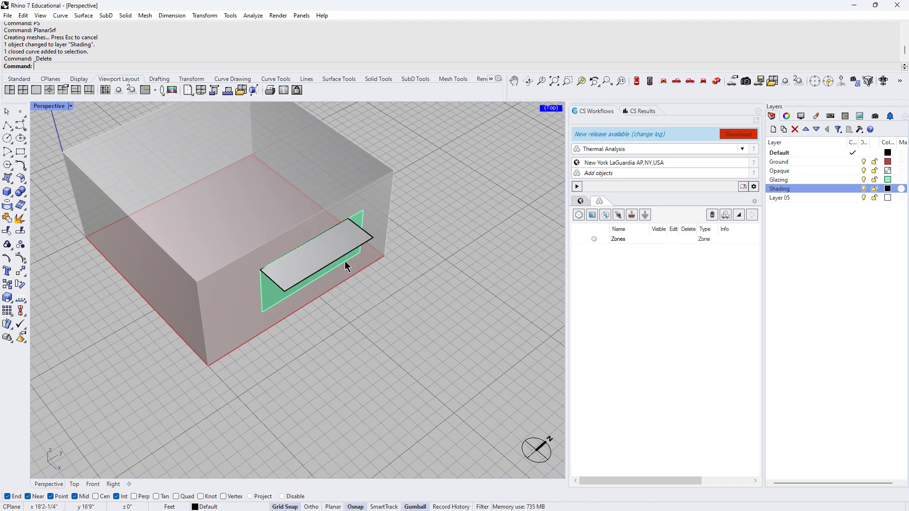
{"action": "left_click", "coordinate": [341, 257]}
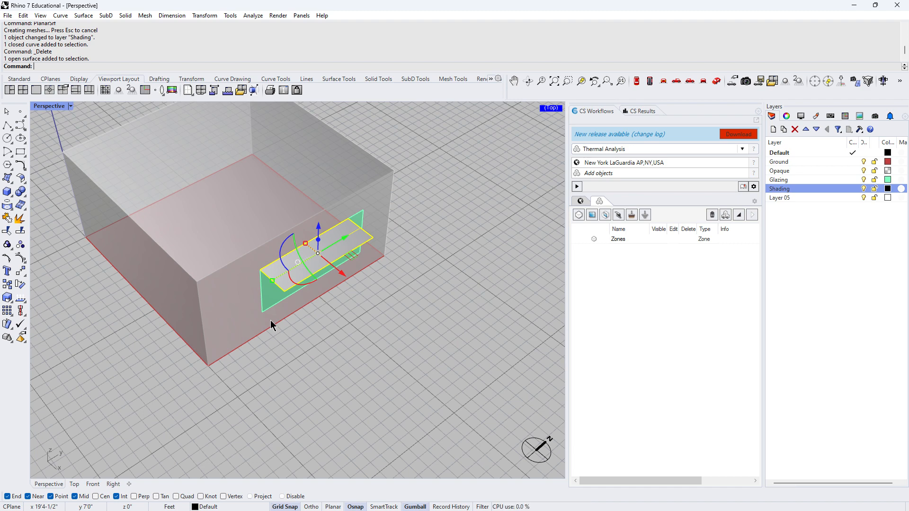
- Stretch the overhang with Scale1D from its end at the window corner until its far end meets the wall's edge
{"action": "type", "text": "SC1"}
{"action": "key", "text": "Return"}
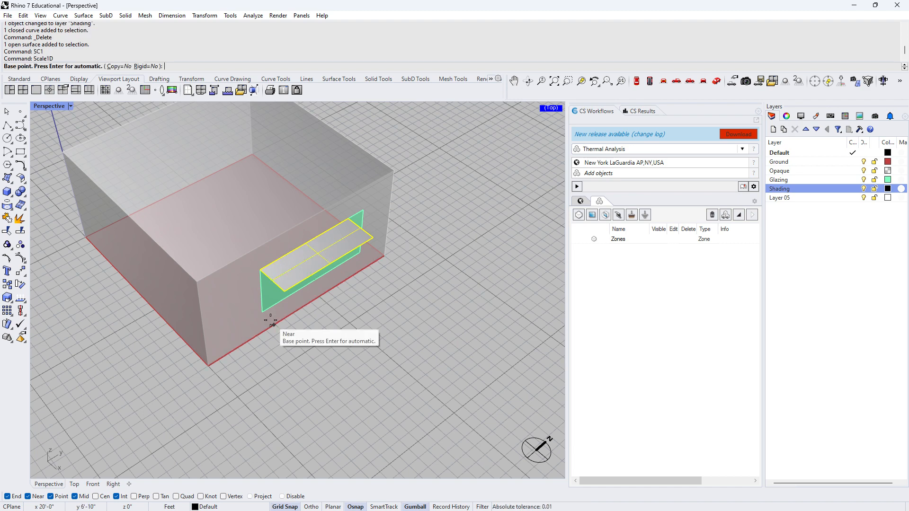
{"action": "left_click", "coordinate": [260, 270]}
{"action": "left_click", "coordinate": [348, 218]}
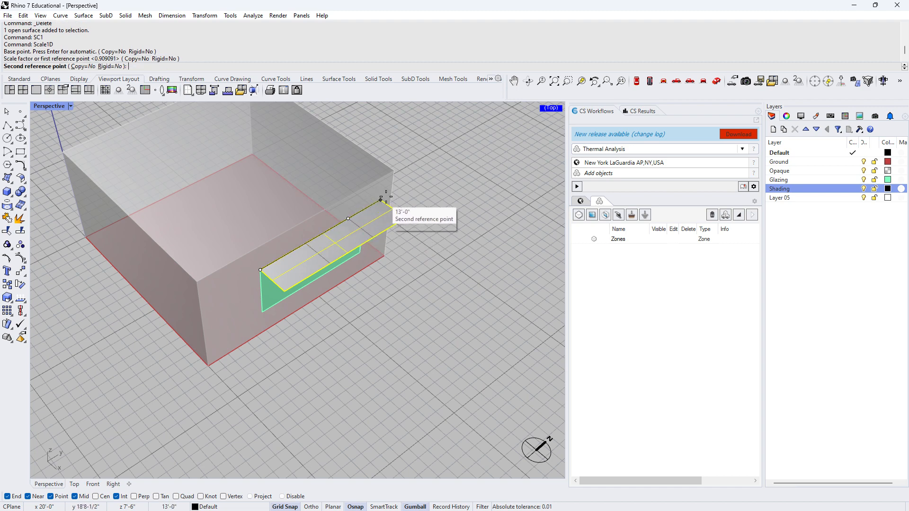
{"action": "left_click", "coordinate": [381, 199]}
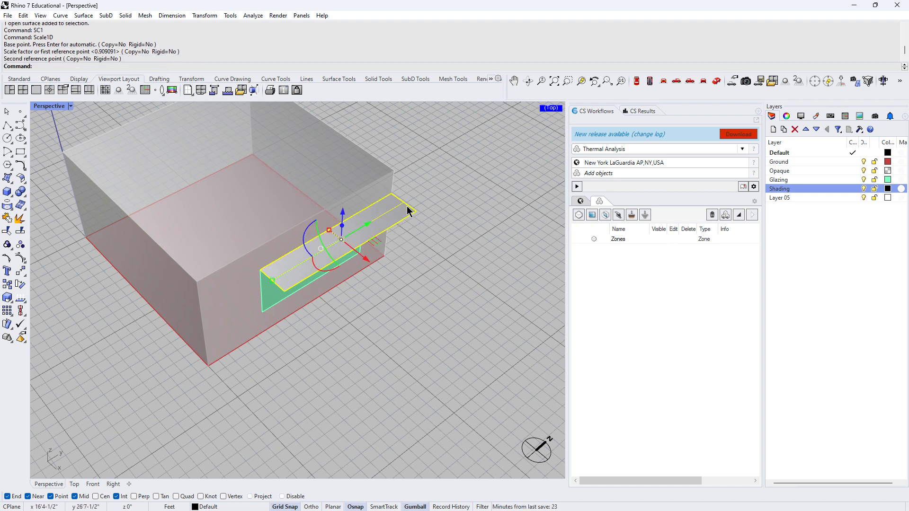
- Stretch the overhang with Scale1D from its wall-edge end to the opposite wall edge for a 20 ft length, then reselect it
{"action": "key", "text": "Return"}
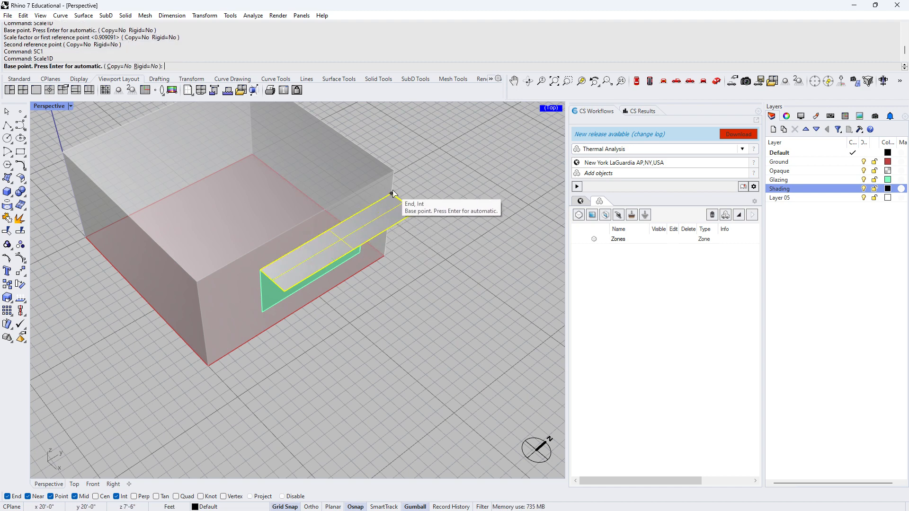
{"action": "left_click", "coordinate": [391, 194]}
{"action": "left_click", "coordinate": [261, 270]}
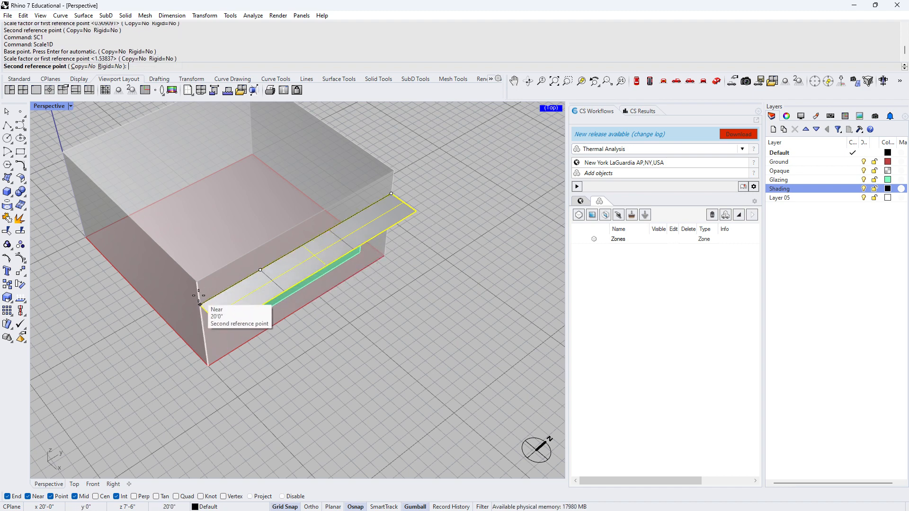
{"action": "left_click", "coordinate": [201, 305]}
{"action": "left_click", "coordinate": [266, 305]}
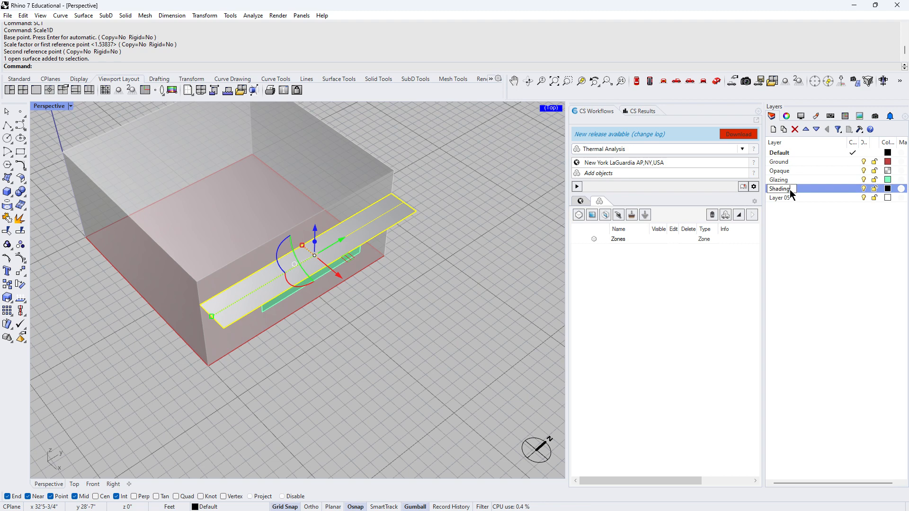
- Make Shading the current layer and create two sublayers under it named 1 and 2
{"action": "double_click", "coordinate": [811, 187]}
{"action": "left_click", "coordinate": [783, 130]}
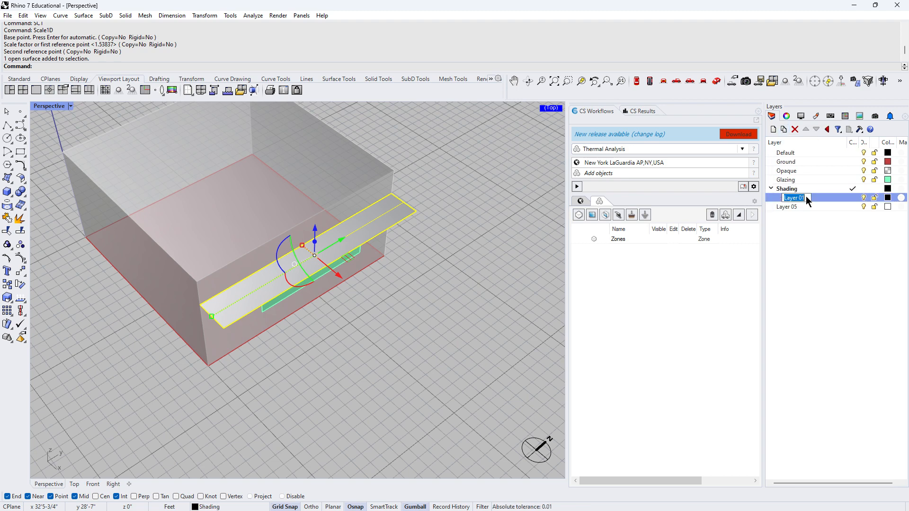
{"action": "type", "text": "1"}
{"action": "left_click", "coordinate": [795, 190]}
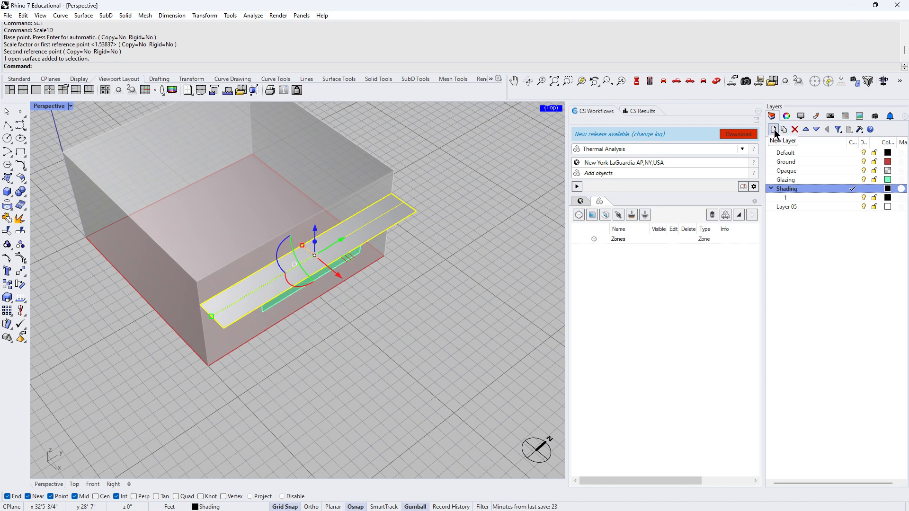
{"action": "left_click", "coordinate": [788, 130]}
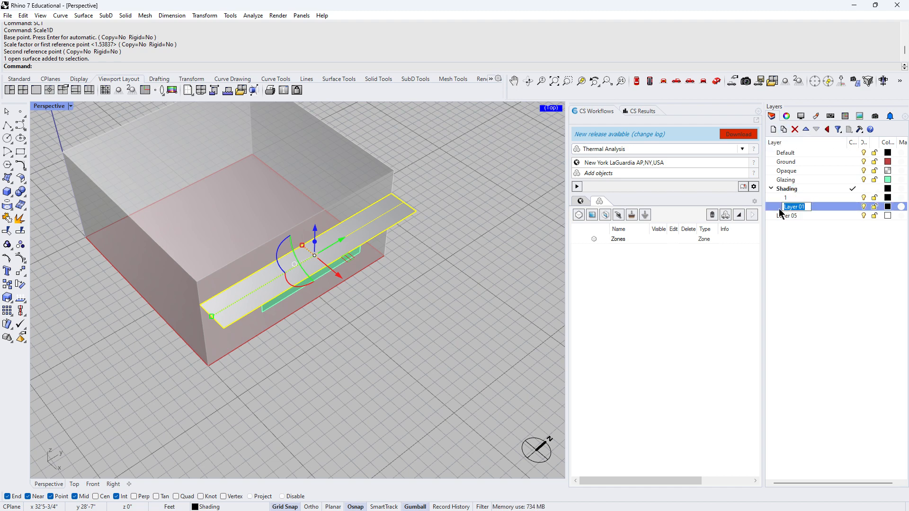
{"action": "type", "text": "2"}
{"action": "key", "text": "Return"}
- Move the overhang surface to the Shading sublayer 1 and deselect it
{"action": "left_click", "coordinate": [802, 198]}
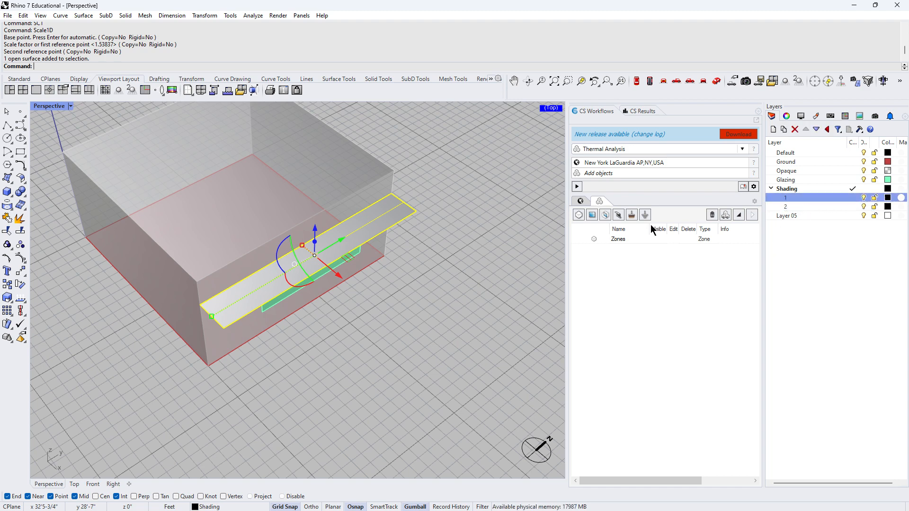
{"action": "right_click", "coordinate": [837, 199]}
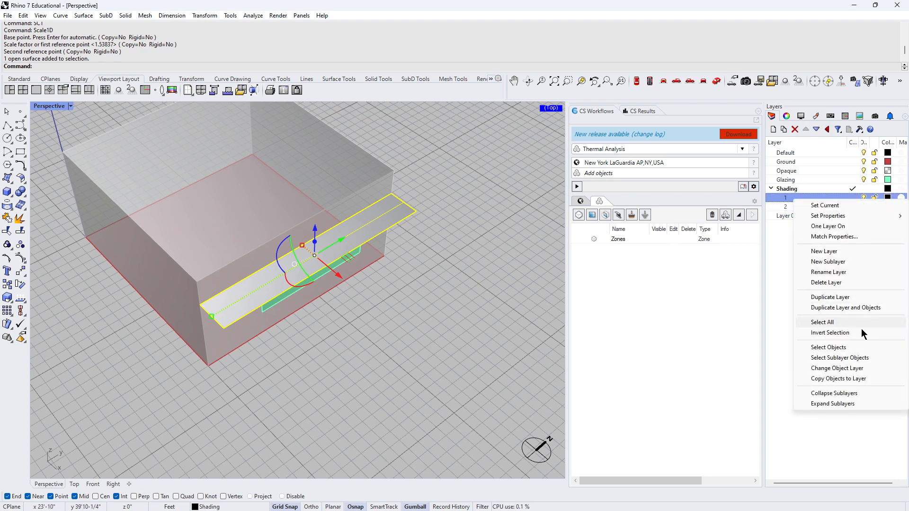
{"action": "left_click", "coordinate": [833, 368]}
{"action": "left_click", "coordinate": [411, 306]}
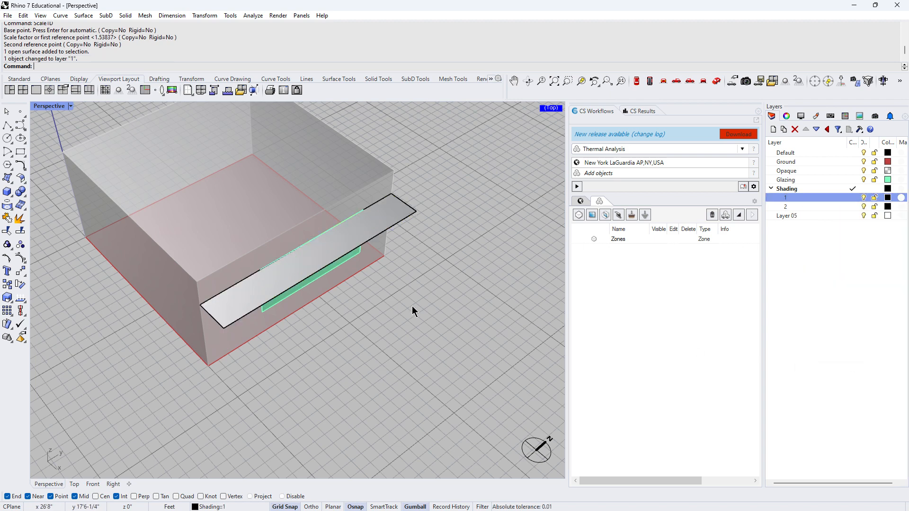
- Deepen the overhang with Scale1D from its wall edge outward to a projection of about 4.6 ft
{"action": "left_click", "coordinate": [262, 305]}
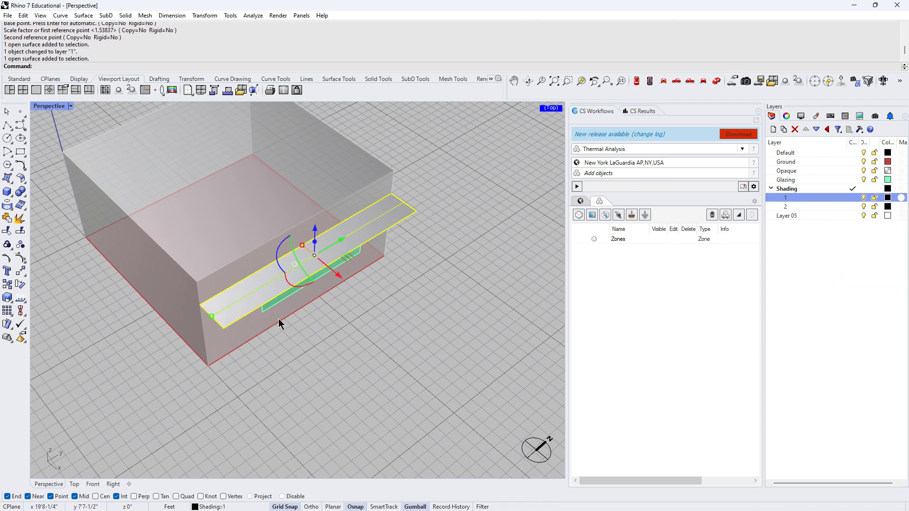
{"action": "scroll", "coordinate": [216, 243], "scroll_direction": "up", "scroll_amount": 3}
{"action": "type", "text": "SC1"}
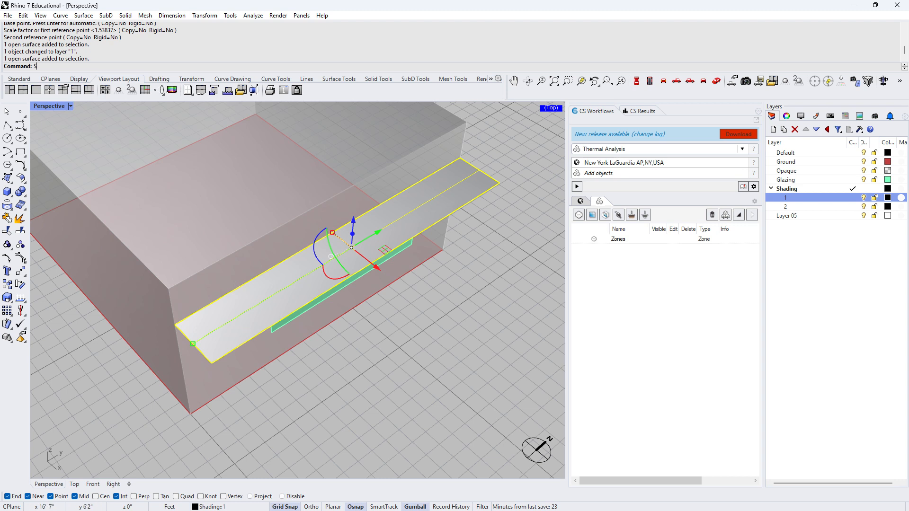
{"action": "key", "text": "Return"}
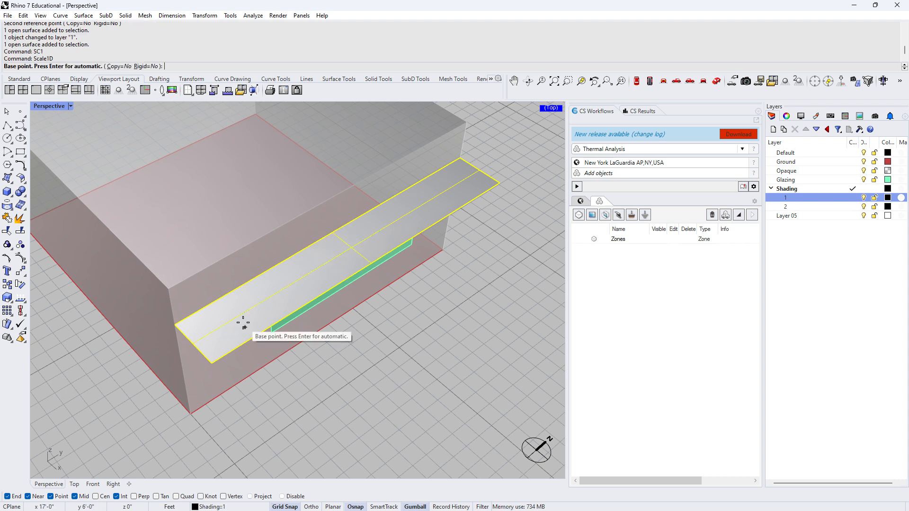
{"action": "left_click", "coordinate": [332, 232]}
{"action": "left_click", "coordinate": [371, 263]}
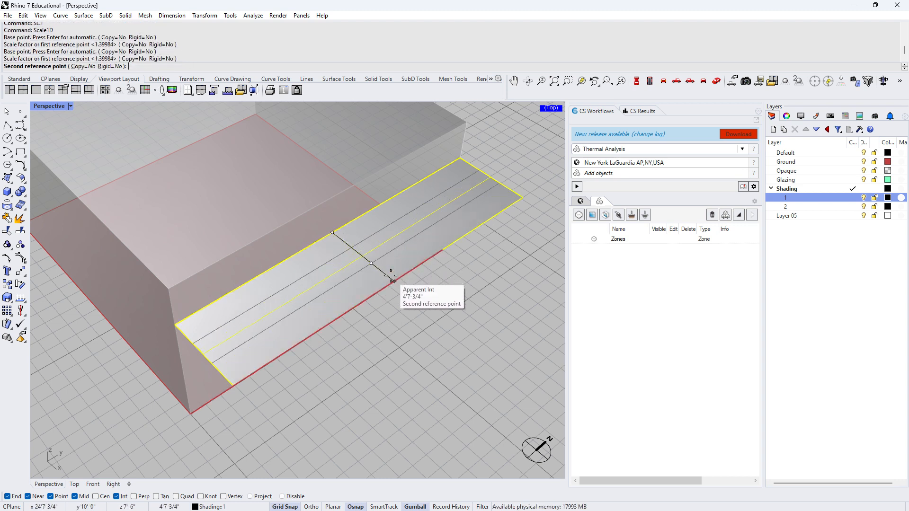
{"action": "left_click", "coordinate": [391, 273]}
{"action": "key", "text": "Escape"}
{"action": "right_click_drag", "start_coordinate": [425, 302], "coordinate": [477, 247]}
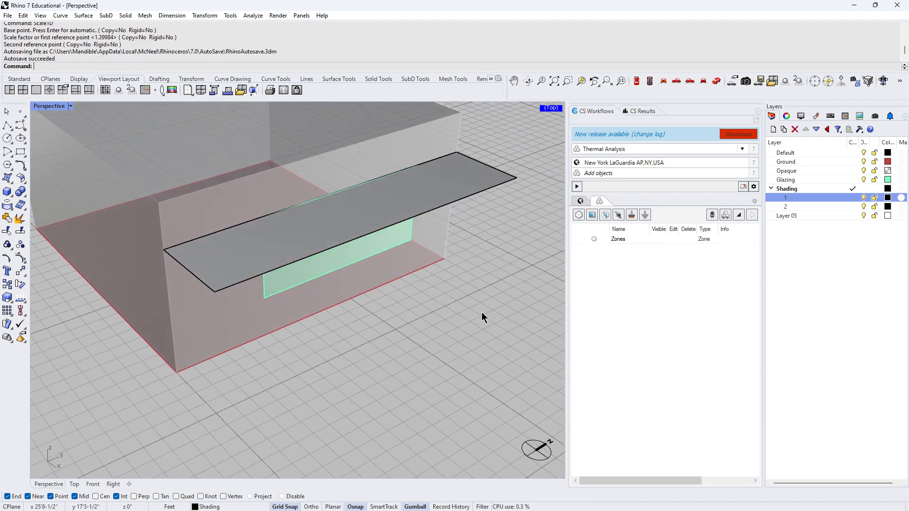
{"action": "right_click_drag", "start_coordinate": [481, 316], "coordinate": [484, 331]}
{"action": "scroll", "coordinate": [323, 244], "scroll_direction": "down", "scroll_amount": 3}
{"action": "right_click_drag", "start_coordinate": [324, 244], "coordinate": [385, 329]}
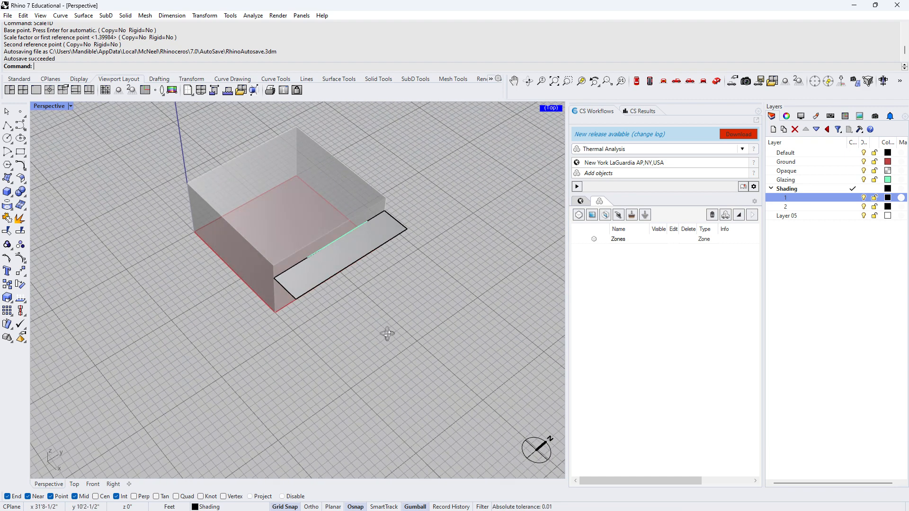
- Make Default the current layer and hide the Shading layer with its sublayers
{"action": "double_click", "coordinate": [828, 151]}
{"action": "left_click", "coordinate": [863, 188]}
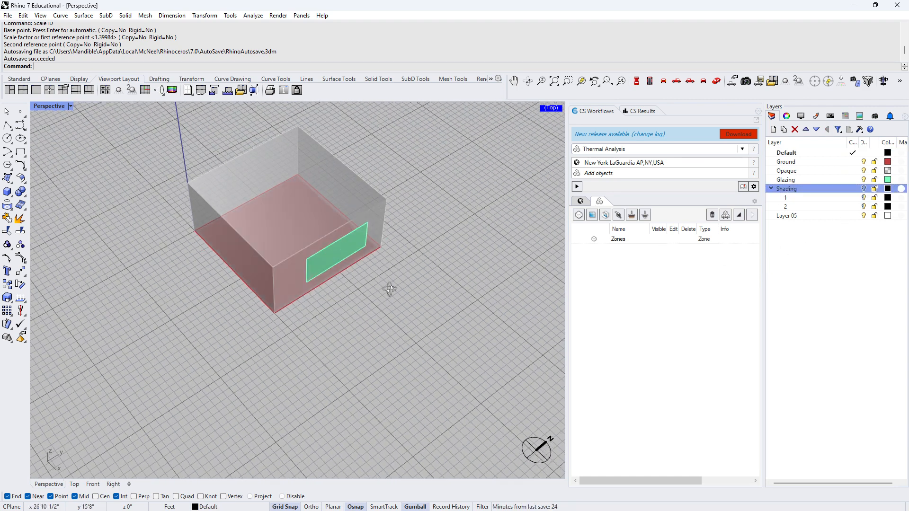
{"action": "mouse_move", "coordinate": [390, 290]}
{"action": "right_mouse_down"}
{"action": "mouse_move", "coordinate": [377, 285]}
{"action": "mouse_move", "coordinate": [391, 278]}
{"action": "right_mouse_up"}
{"action": "right_click_drag", "start_coordinate": [458, 251], "coordinate": [325, 282]}
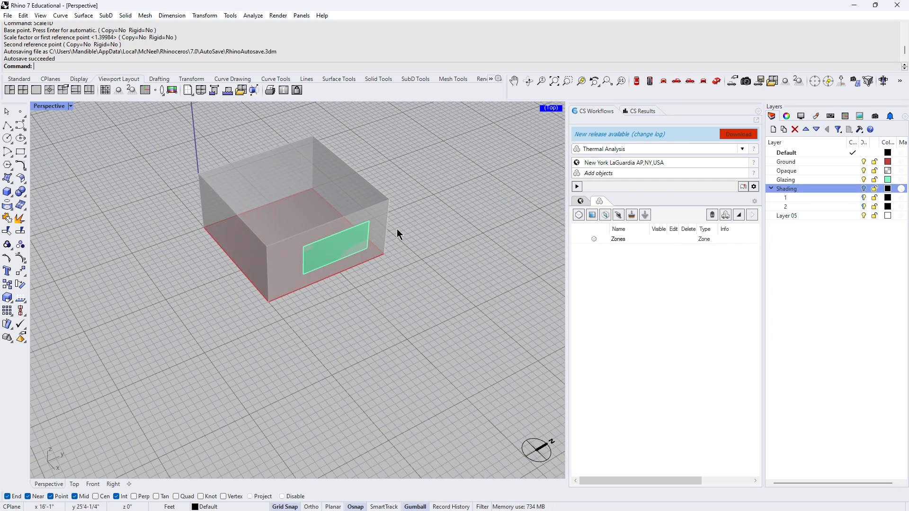
{"action": "scroll", "coordinate": [396, 233], "scroll_direction": "up", "scroll_amount": 2}
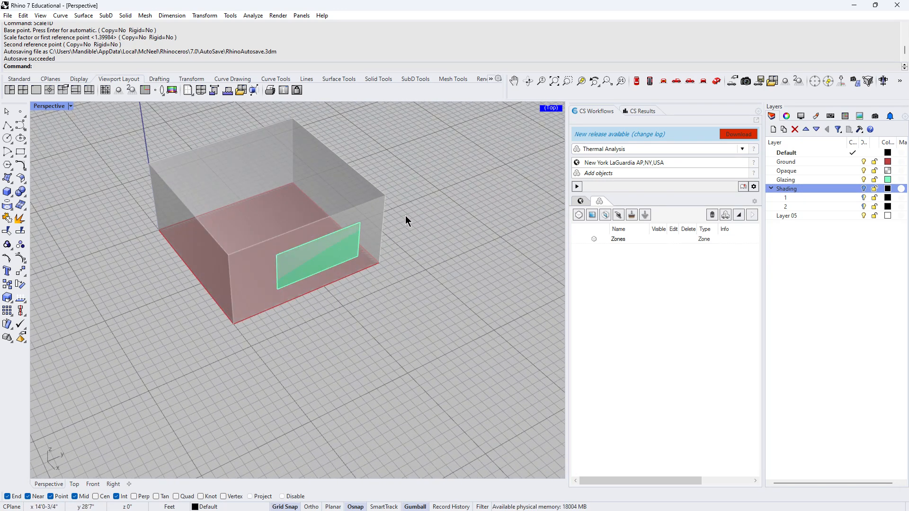
- Create a thermal zone named Zone from the box volume using the Residential MultifamilyHousing template
{"action": "left_click", "coordinate": [578, 215]}
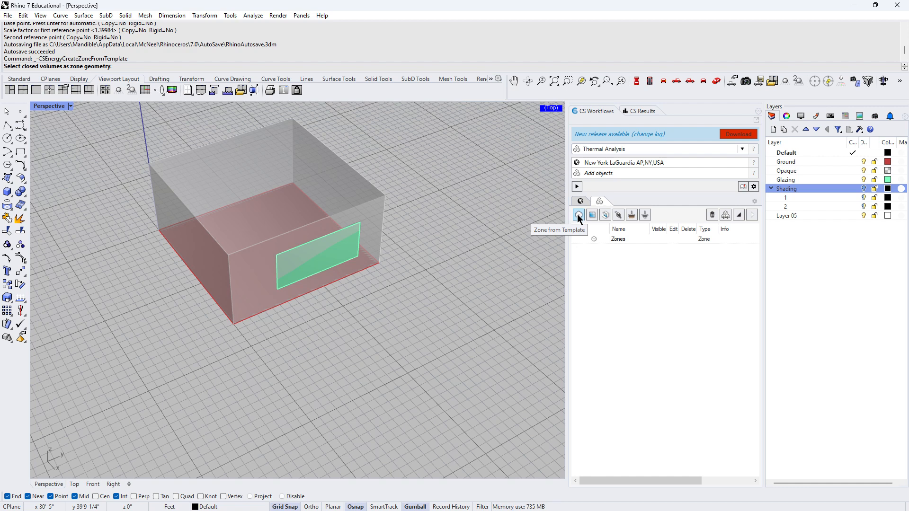
{"action": "left_click", "coordinate": [578, 215]}
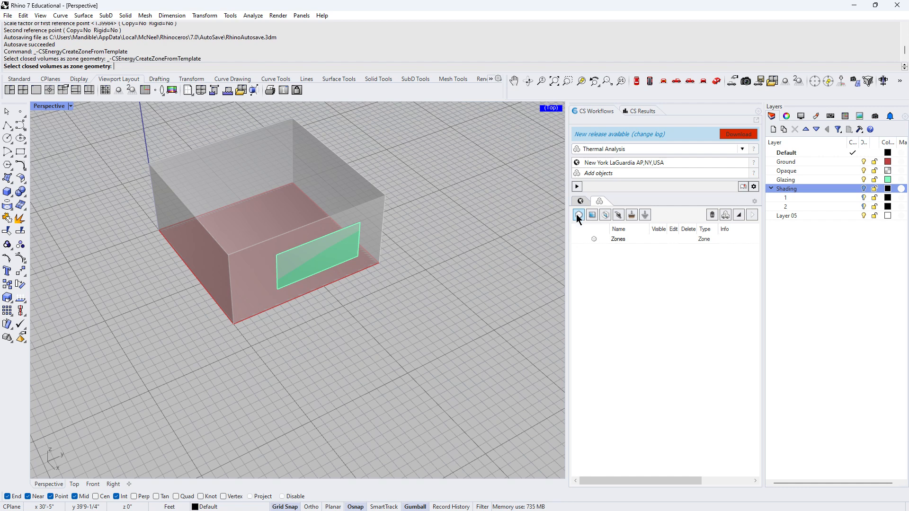
{"action": "left_click", "coordinate": [371, 202]}
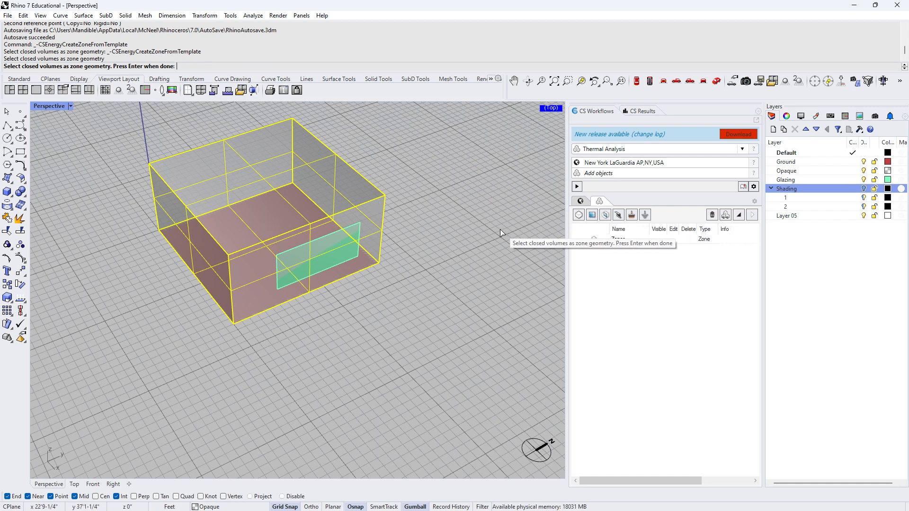
{"action": "key", "text": "Return"}
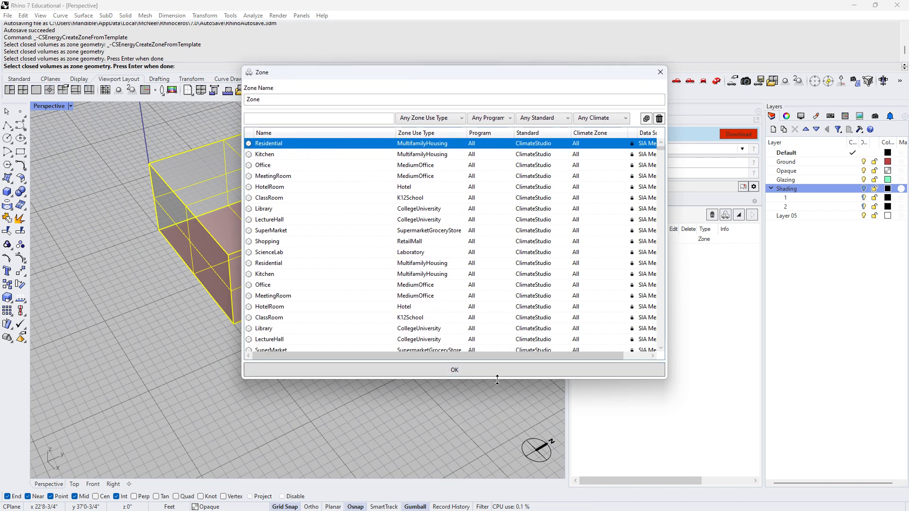
{"action": "left_click_drag", "start_coordinate": [497, 380], "coordinate": [497, 406]}
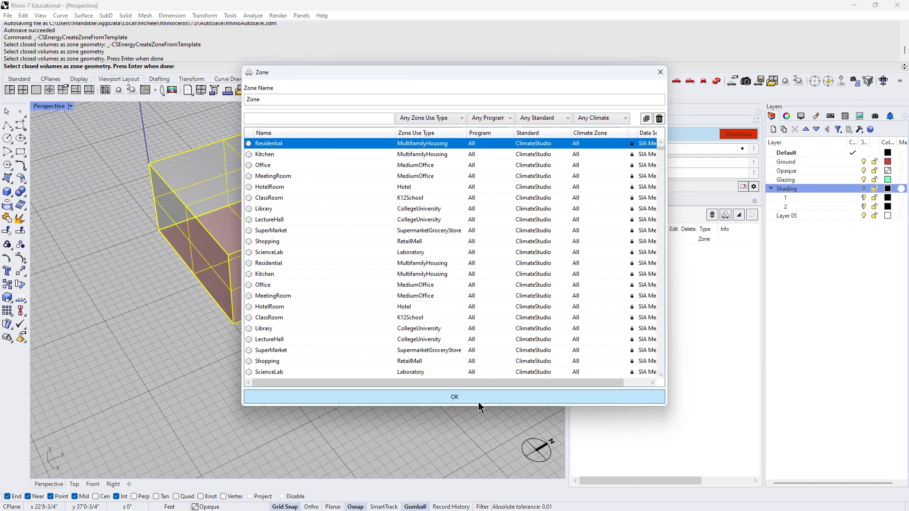
{"action": "left_click", "coordinate": [479, 400]}
- Expand the new zone and examine its facade and exterior floor faces
{"action": "right_click_drag", "start_coordinate": [475, 341], "coordinate": [497, 303]}
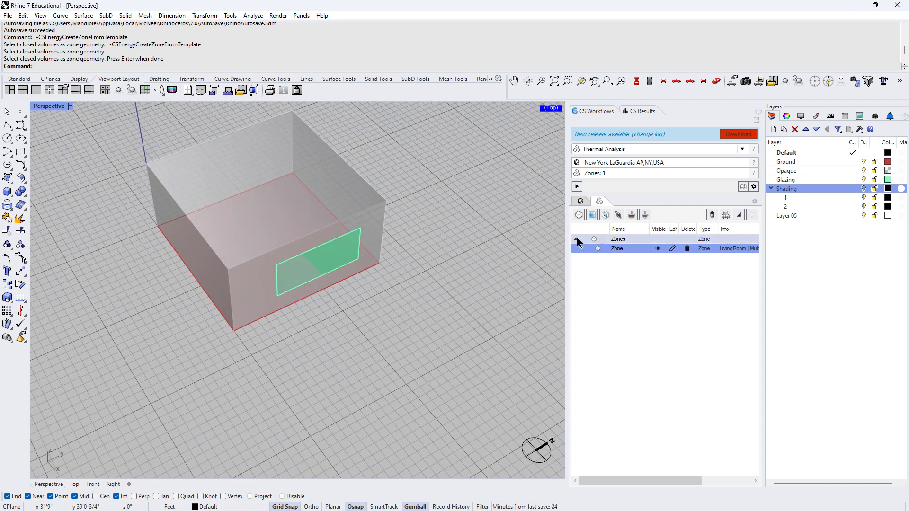
{"action": "left_click", "coordinate": [576, 239]}
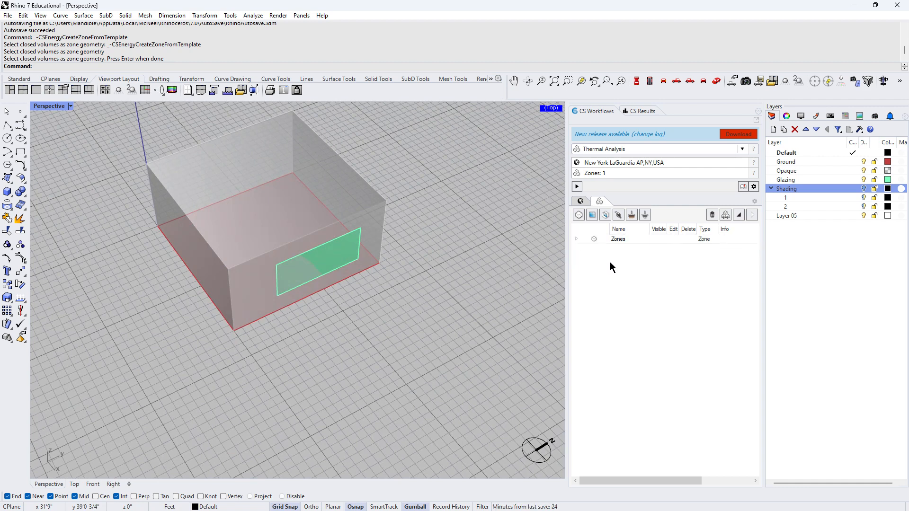
{"action": "left_click", "coordinate": [575, 239]}
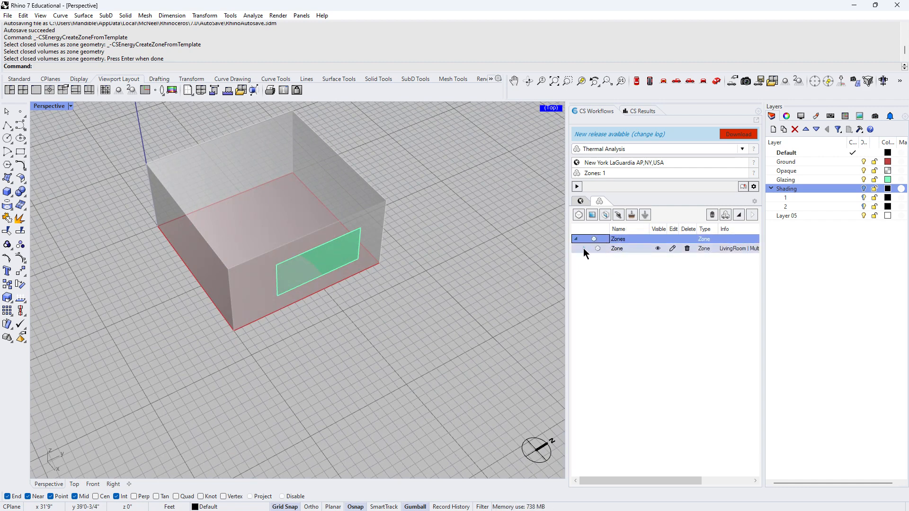
{"action": "left_click", "coordinate": [583, 248]}
{"action": "right_click_drag", "start_coordinate": [455, 314], "coordinate": [559, 273]}
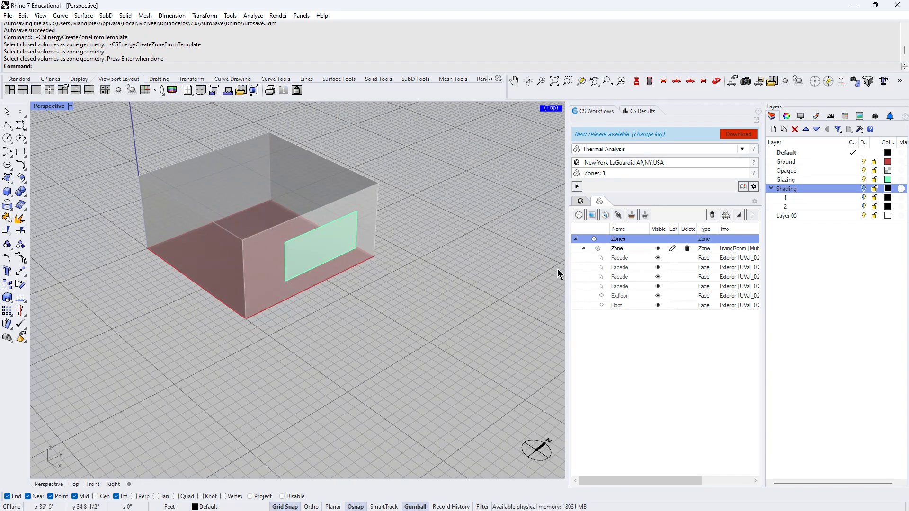
{"action": "left_click", "coordinate": [614, 257]}
{"action": "left_click", "coordinate": [618, 276]}
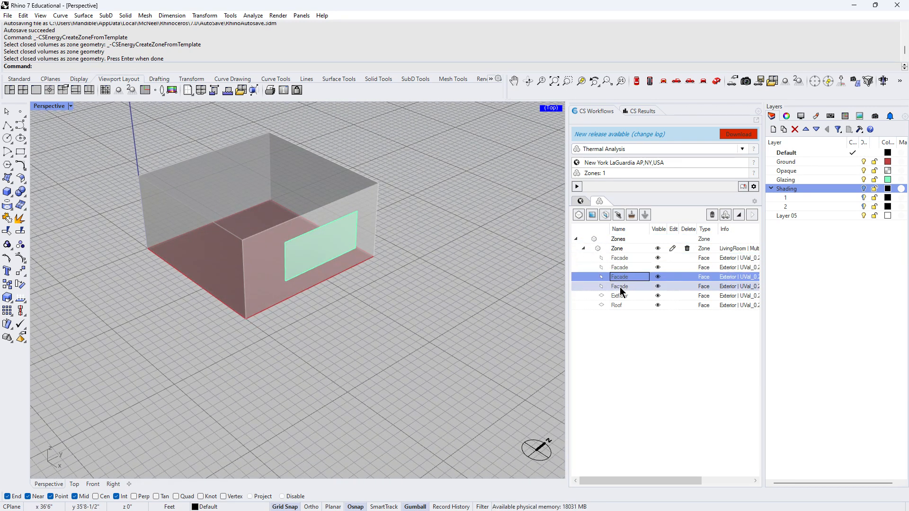
{"action": "left_click", "coordinate": [619, 295]}
- Set the Perspective viewport's display mode to Ghosted
{"action": "right_click_drag", "start_coordinate": [322, 225], "coordinate": [249, 202]}
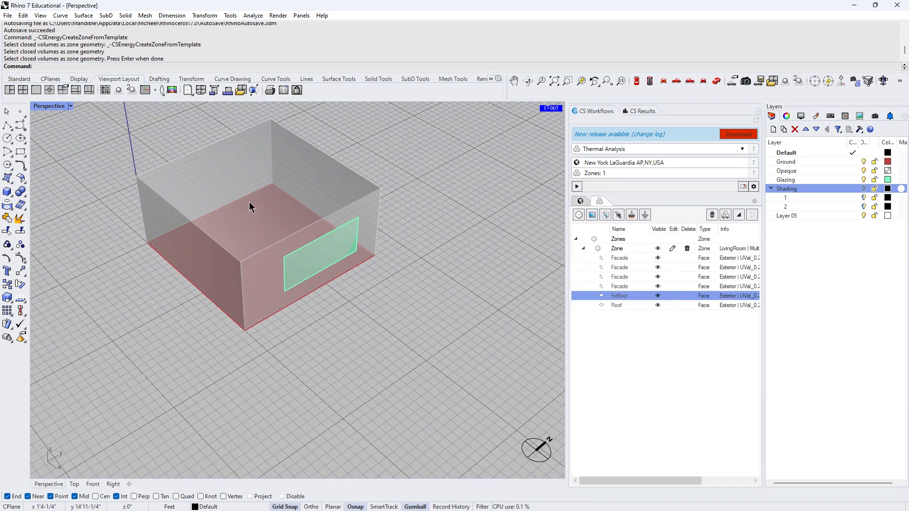
{"action": "scroll", "coordinate": [362, 137], "scroll_direction": "up", "scroll_amount": 4}
{"action": "scroll", "coordinate": [362, 137], "scroll_direction": "down", "scroll_amount": 2}
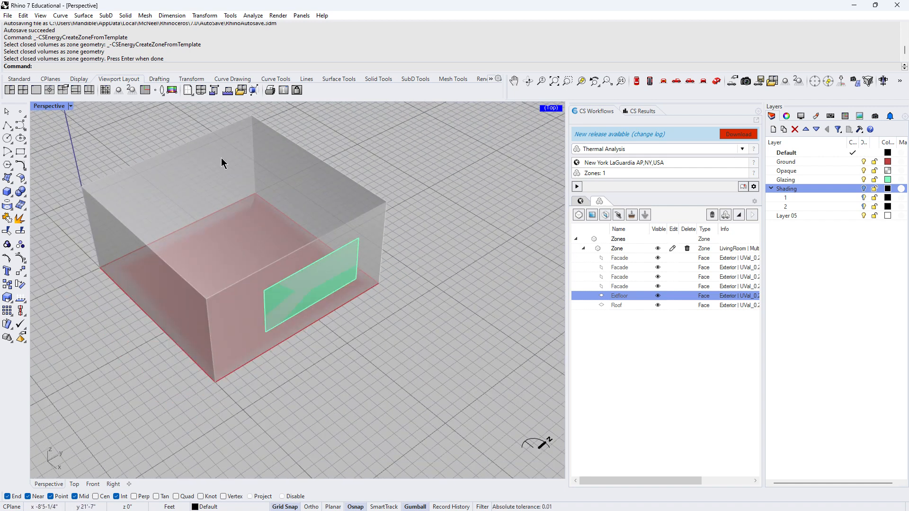
{"action": "left_click", "coordinate": [70, 106]}
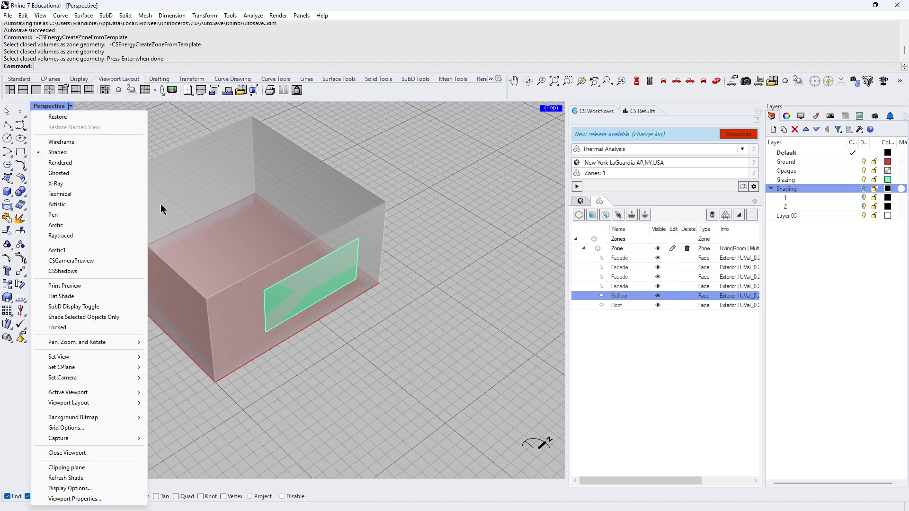
{"action": "left_click", "coordinate": [59, 172]}
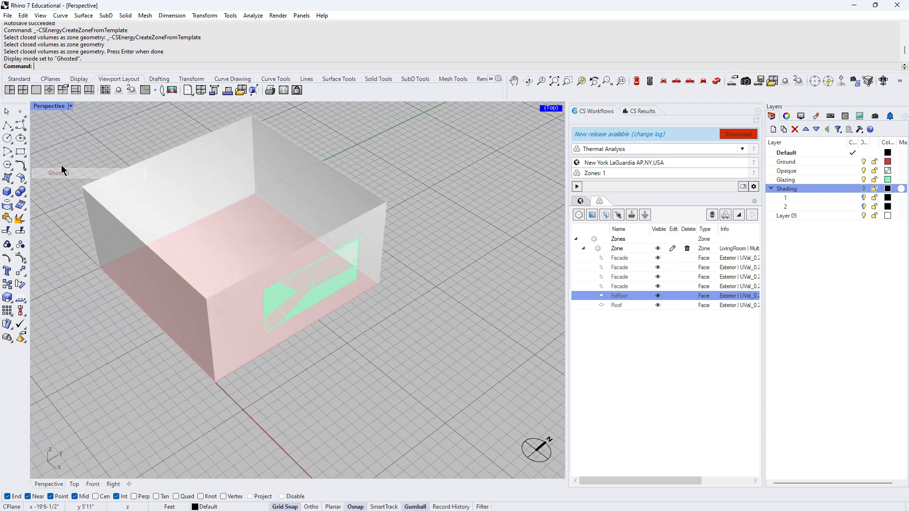
- Set the Perspective viewport's display mode to Wireframe
{"action": "left_click", "coordinate": [70, 106]}
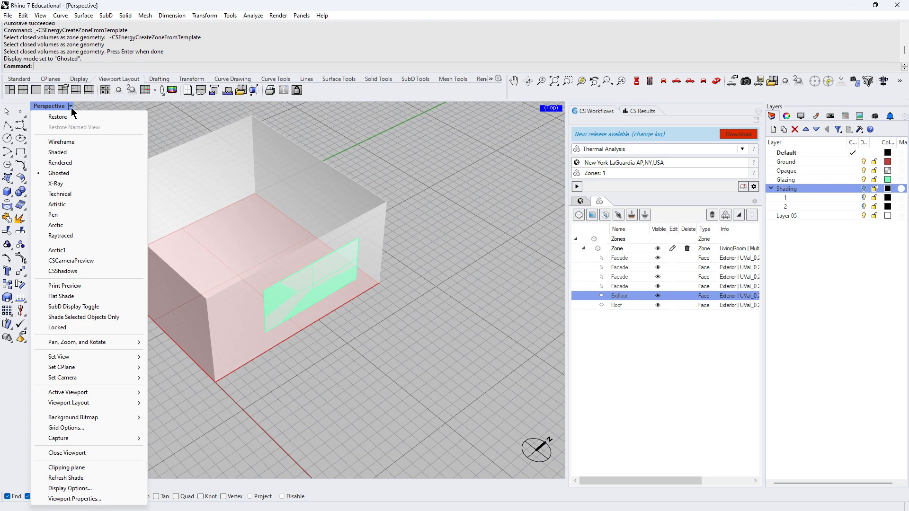
{"action": "left_click", "coordinate": [62, 142]}
{"action": "scroll", "coordinate": [394, 258], "scroll_direction": "down", "scroll_amount": 8}
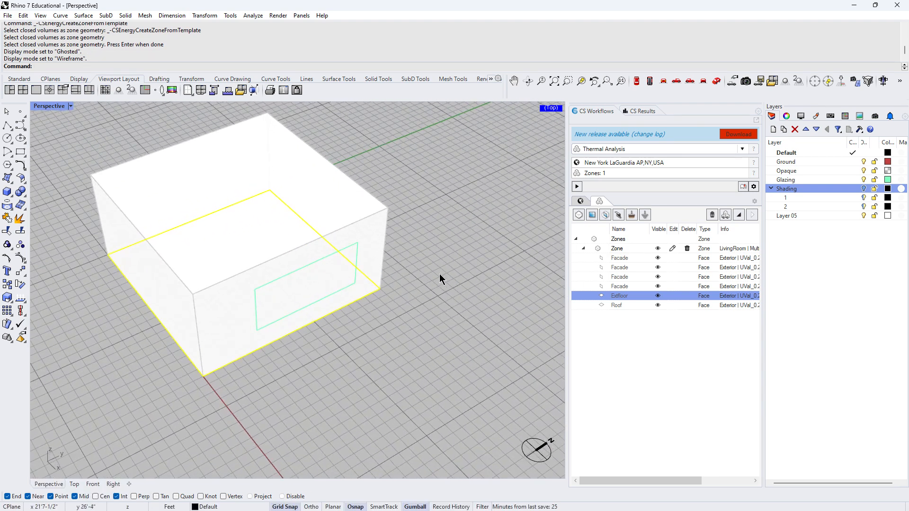
{"action": "scroll", "coordinate": [344, 226], "scroll_direction": "up", "scroll_amount": 5}
{"action": "scroll", "coordinate": [490, 425], "scroll_direction": "down", "scroll_amount": 3}
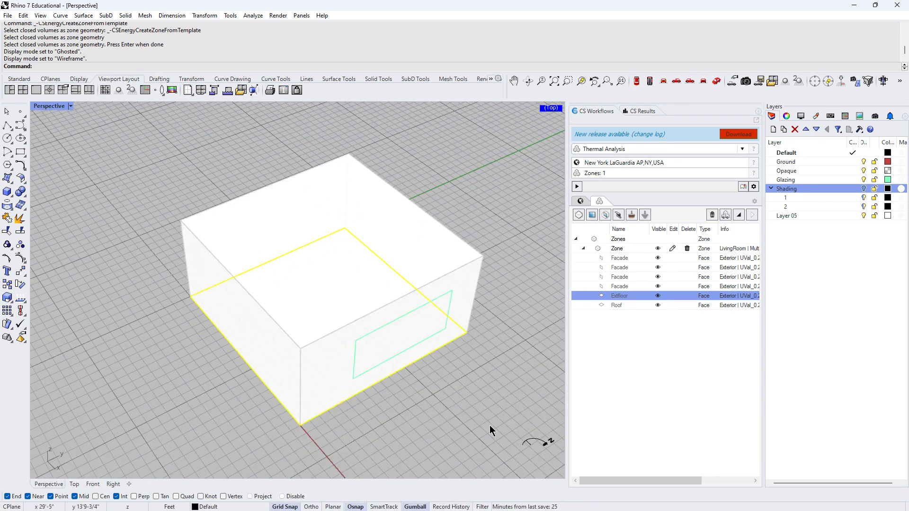
{"action": "scroll", "coordinate": [471, 391], "scroll_direction": "up", "scroll_amount": 3}
{"action": "scroll", "coordinate": [470, 391], "scroll_direction": "down", "scroll_amount": 1}
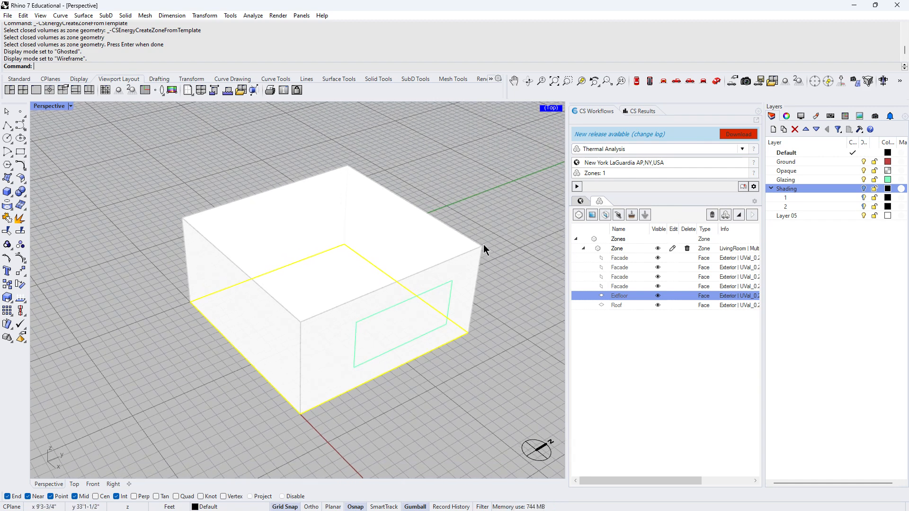
- Examine the zone's facade, exterior floor and roof faces from above and below
{"action": "left_click", "coordinate": [621, 249]}
{"action": "left_click", "coordinate": [623, 260]}
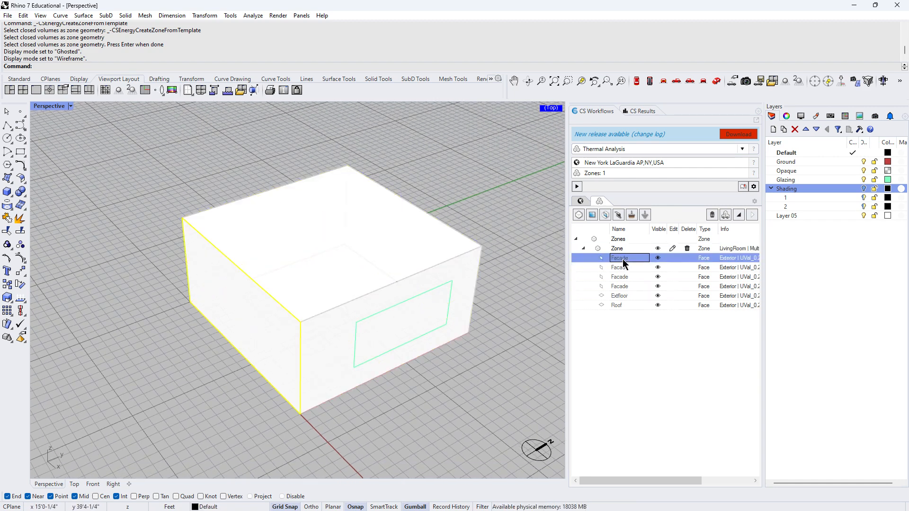
{"action": "left_click", "coordinate": [624, 267]}
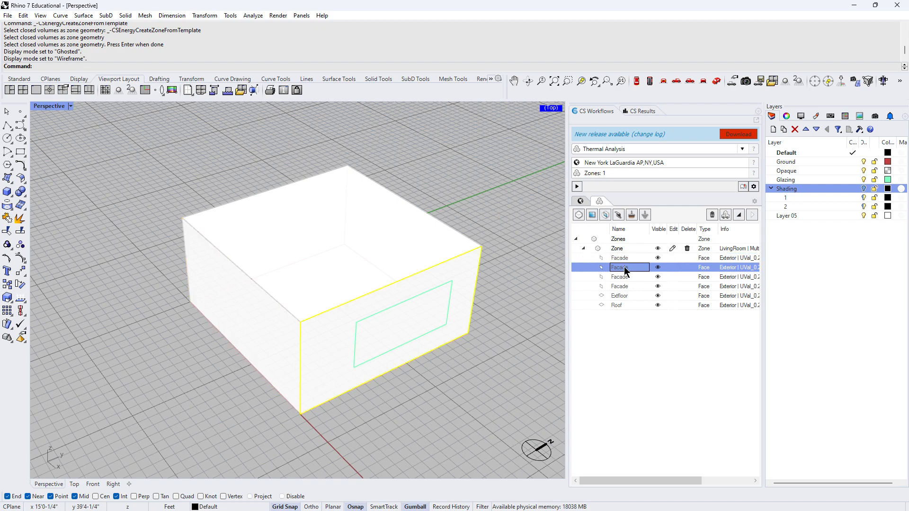
{"action": "left_click", "coordinate": [624, 276]}
{"action": "left_click", "coordinate": [625, 286]}
{"action": "left_click", "coordinate": [624, 295]}
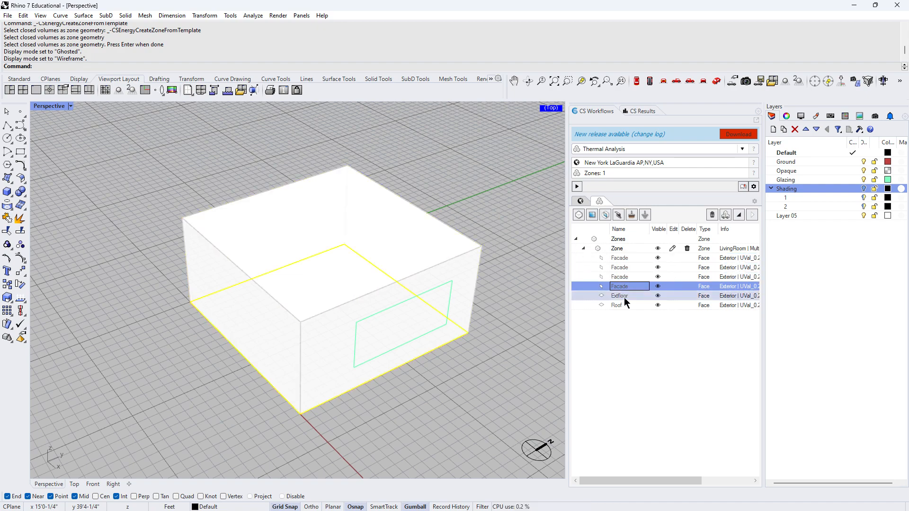
{"action": "right_click_drag", "start_coordinate": [545, 284], "coordinate": [476, 291]}
{"action": "left_click", "coordinate": [620, 305]}
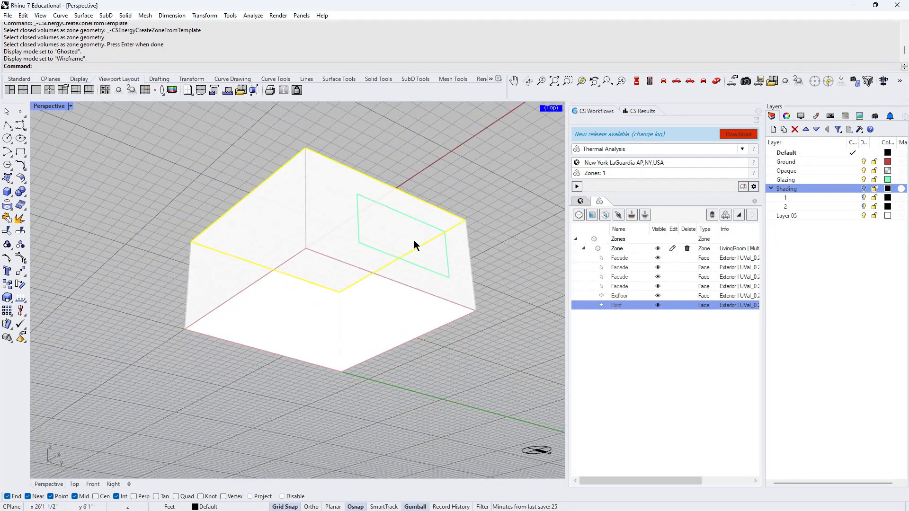
{"action": "right_click_drag", "start_coordinate": [416, 243], "coordinate": [412, 298]}
{"action": "right_click_drag", "start_coordinate": [445, 213], "coordinate": [487, 286]}
{"action": "key", "text": "ctrl+alt+w"}
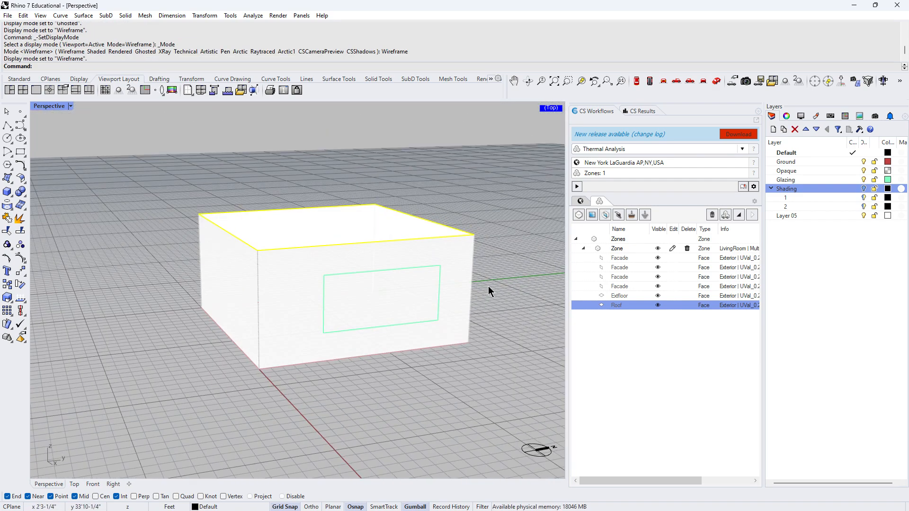
{"action": "right_click_drag", "start_coordinate": [509, 364], "coordinate": [492, 374]}
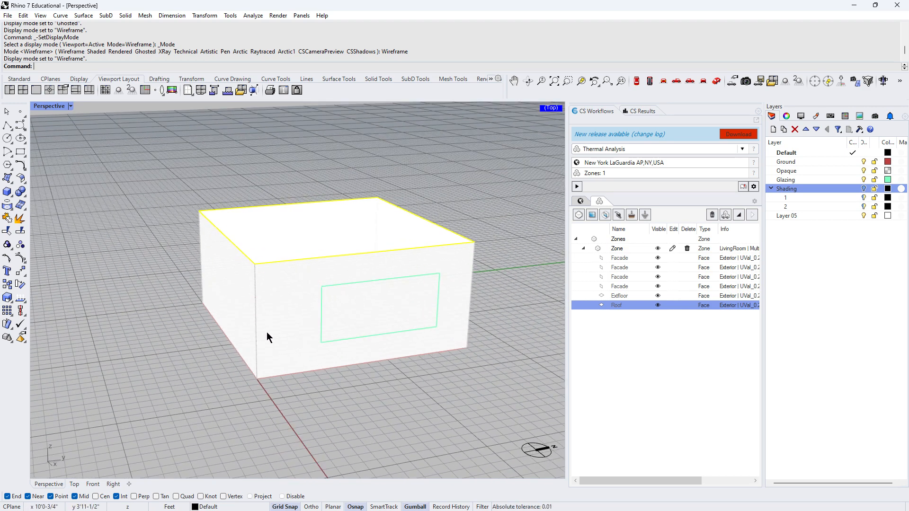
{"action": "right_click_drag", "start_coordinate": [346, 415], "coordinate": [370, 417]}
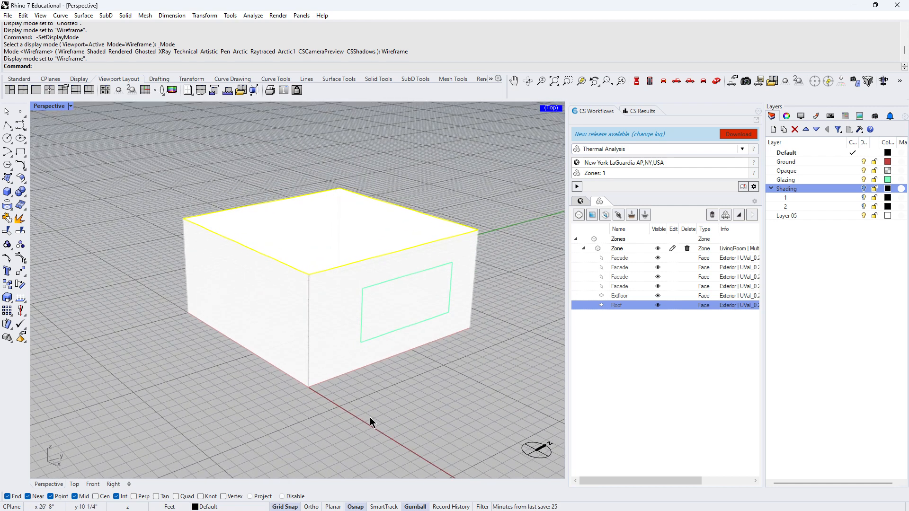
{"action": "left_click", "coordinate": [387, 282]}
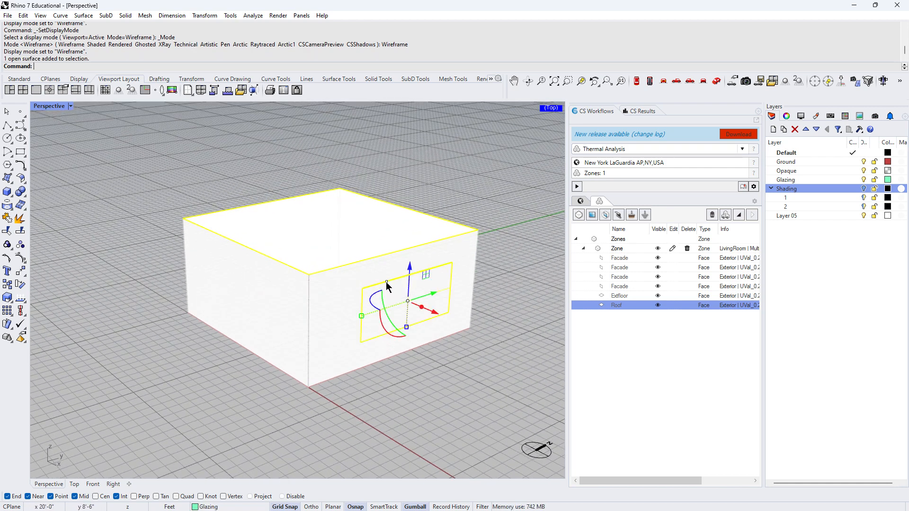
{"action": "left_click", "coordinate": [817, 306]}
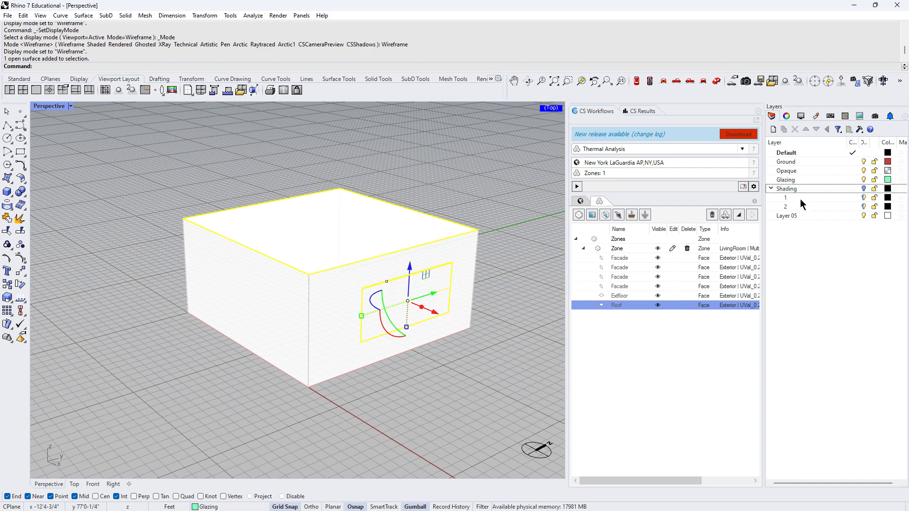
{"action": "right_click", "coordinate": [803, 180]}
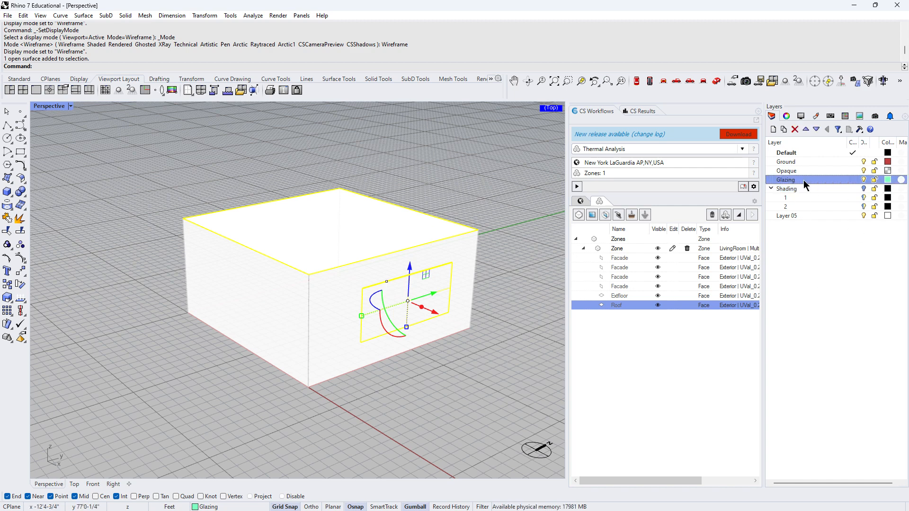
{"action": "left_click", "coordinate": [833, 328]}
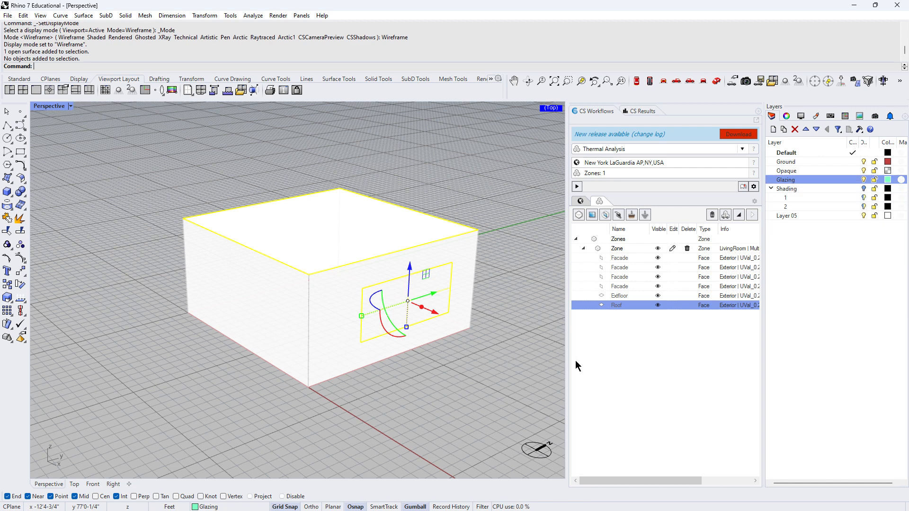
{"action": "left_click", "coordinate": [487, 374]}
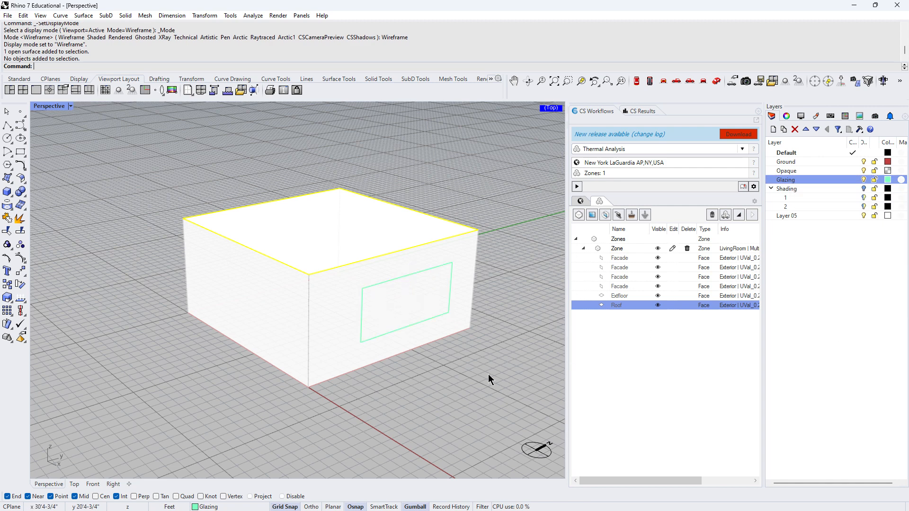
- Select the objects on the Glazing layer and create a thermal window from them with the defaultGlazing material
{"action": "right_click", "coordinate": [819, 179]}
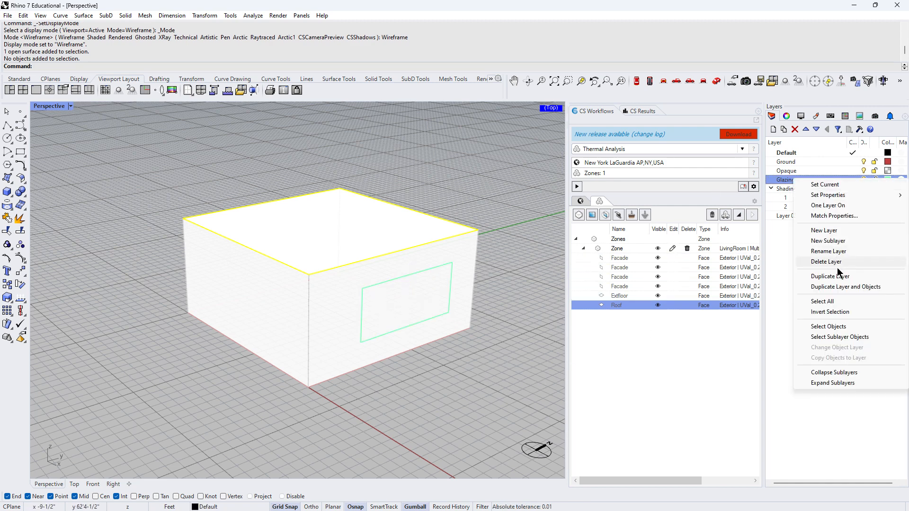
{"action": "left_click", "coordinate": [832, 327]}
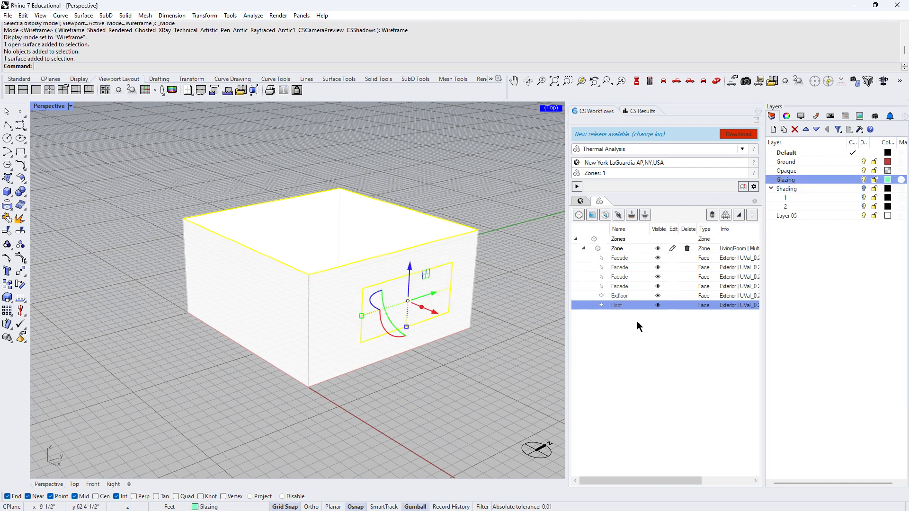
{"action": "left_click", "coordinate": [591, 215]}
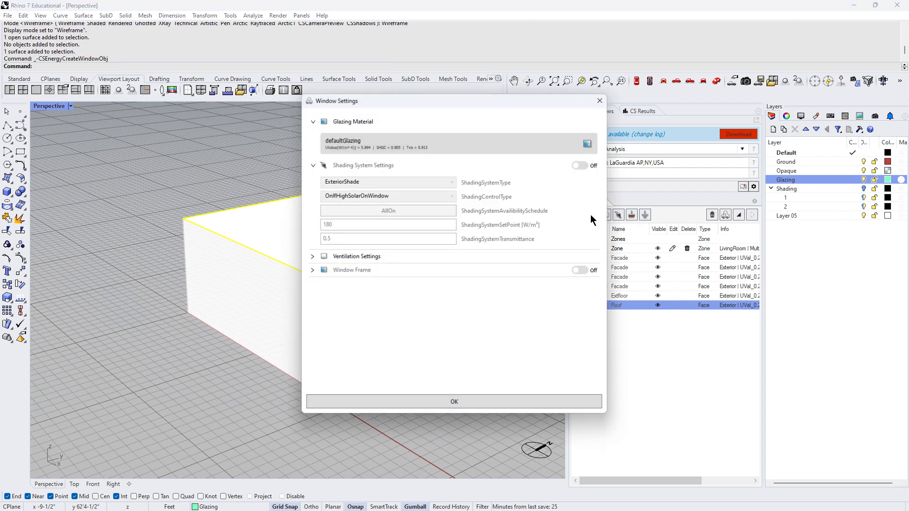
{"action": "left_click", "coordinate": [464, 403]}
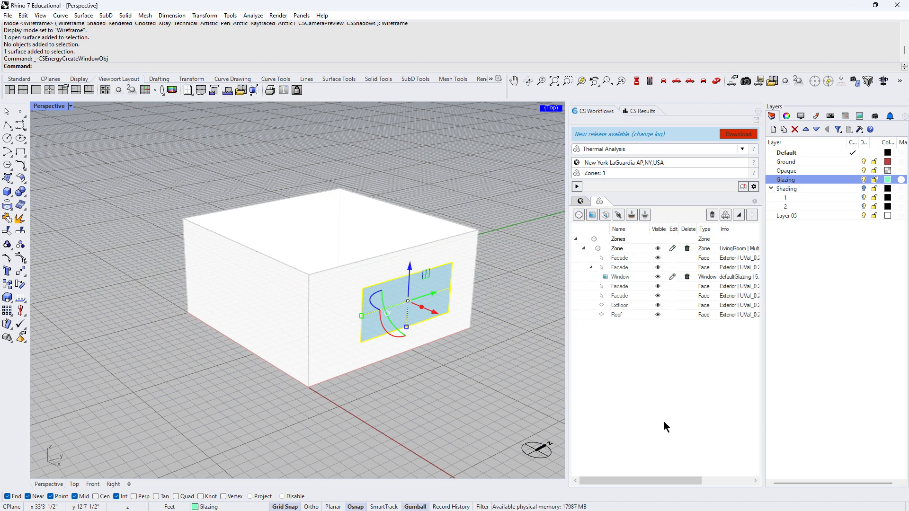
{"action": "right_click_drag", "start_coordinate": [438, 407], "coordinate": [440, 419]}
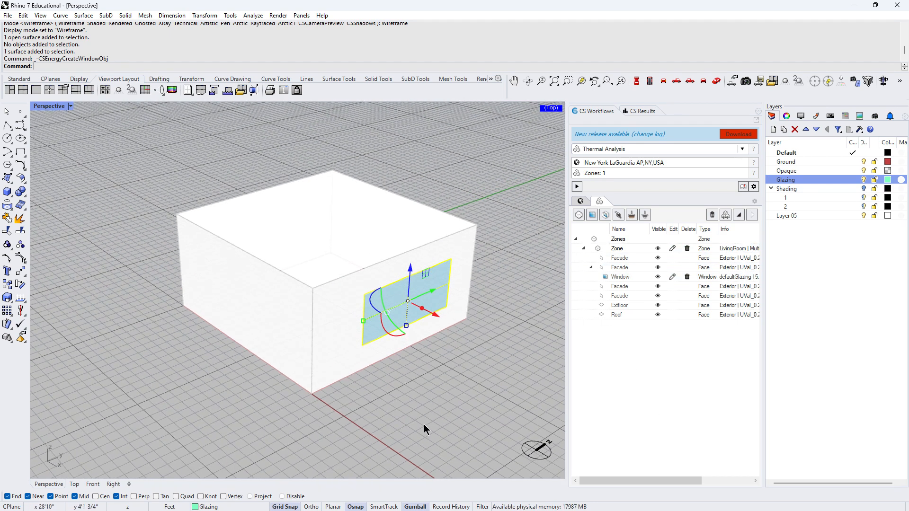
- Show the Shading layer and create a thermal shading object from the overhang surface on sublayer 1
{"action": "left_click", "coordinate": [863, 189]}
{"action": "right_click_drag", "start_coordinate": [516, 343], "coordinate": [507, 272]}
{"action": "key", "text": "Escape"}
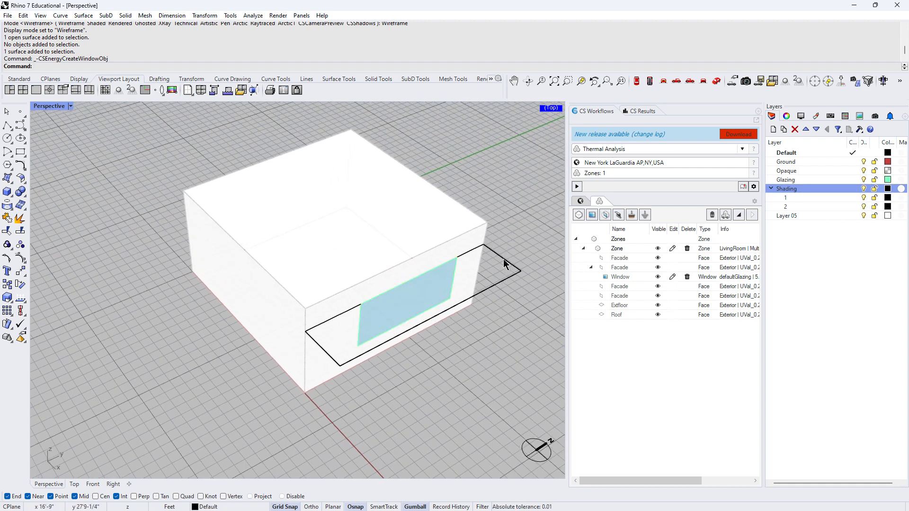
{"action": "left_click", "coordinate": [503, 259]}
{"action": "key", "text": "Escape"}
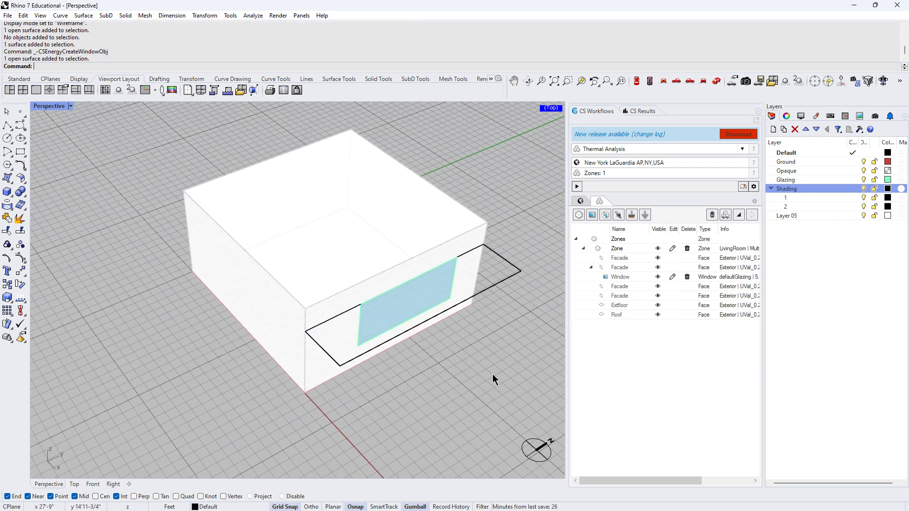
{"action": "left_click", "coordinate": [505, 260]}
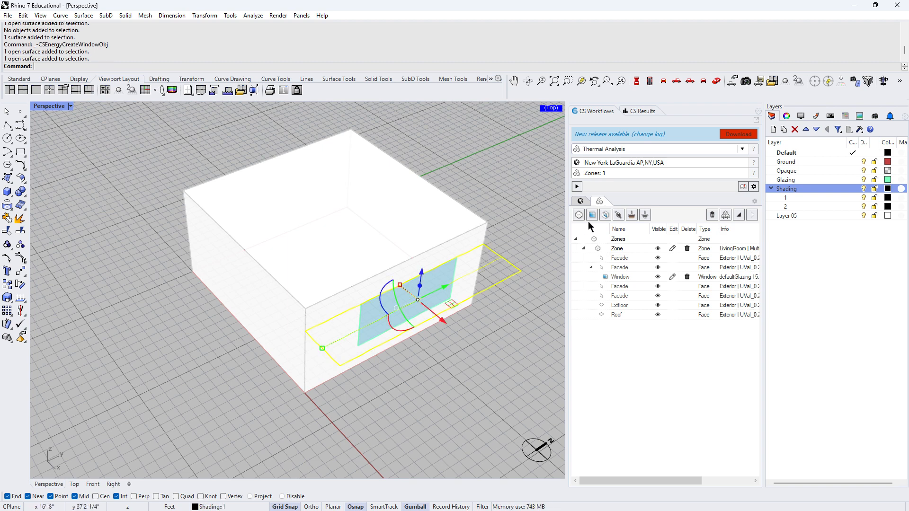
{"action": "left_click", "coordinate": [618, 216]}
{"action": "left_click", "coordinate": [489, 433]}
{"action": "mouse_move", "coordinate": [489, 432]}
{"action": "right_mouse_down"}
{"action": "mouse_move", "coordinate": [479, 408]}
{"action": "mouse_move", "coordinate": [488, 430]}
{"action": "right_mouse_up"}
{"action": "right_click_drag", "start_coordinate": [478, 371], "coordinate": [481, 390]}
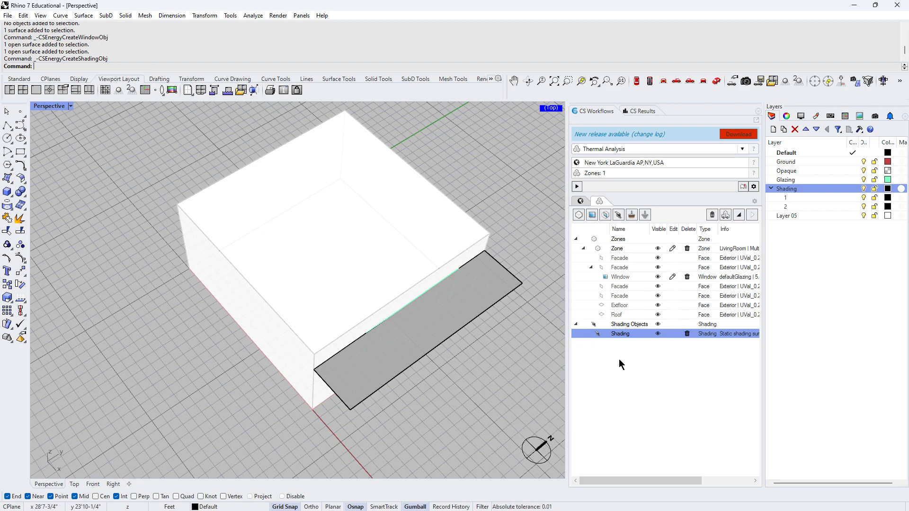
{"action": "mouse_move", "coordinate": [404, 373]}
{"action": "right_mouse_down"}
{"action": "mouse_move", "coordinate": [440, 365]}
{"action": "mouse_move", "coordinate": [417, 271]}
{"action": "mouse_move", "coordinate": [439, 381]}
{"action": "mouse_move", "coordinate": [410, 228]}
{"action": "right_mouse_up"}
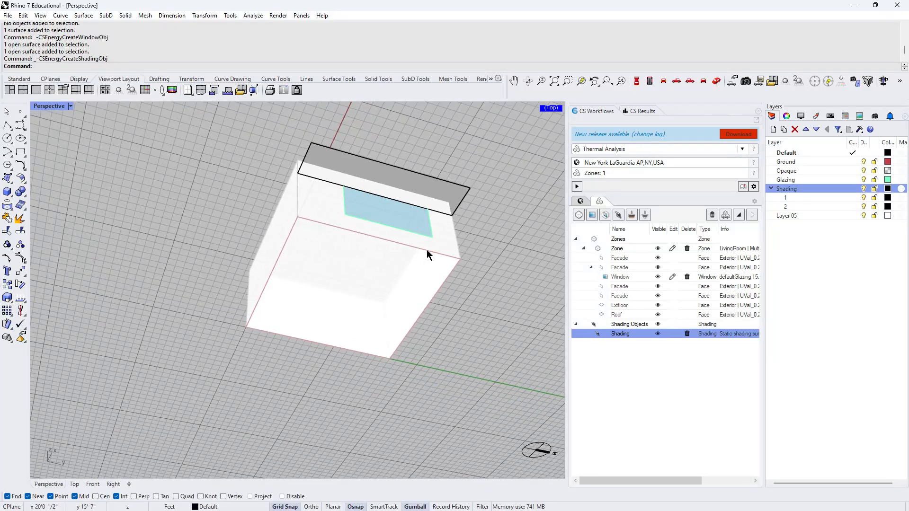
{"action": "left_click", "coordinate": [618, 215]}
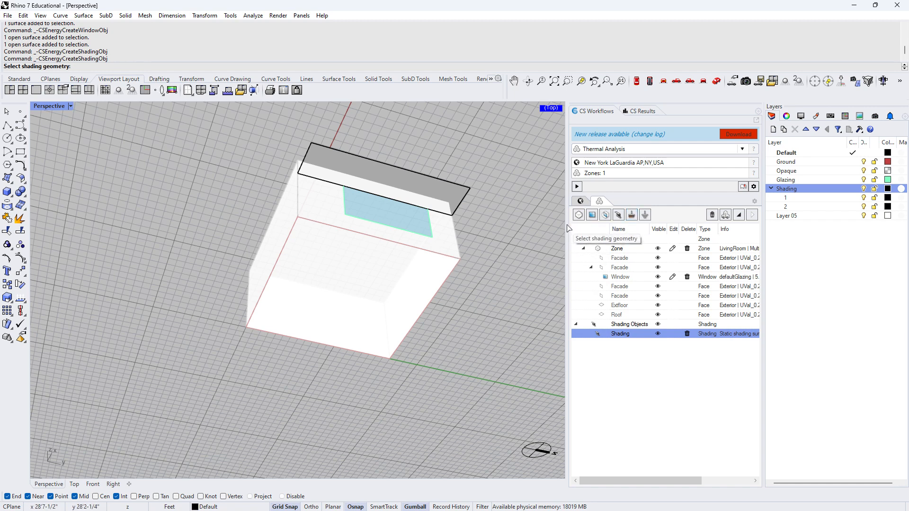
{"action": "left_click", "coordinate": [632, 216]}
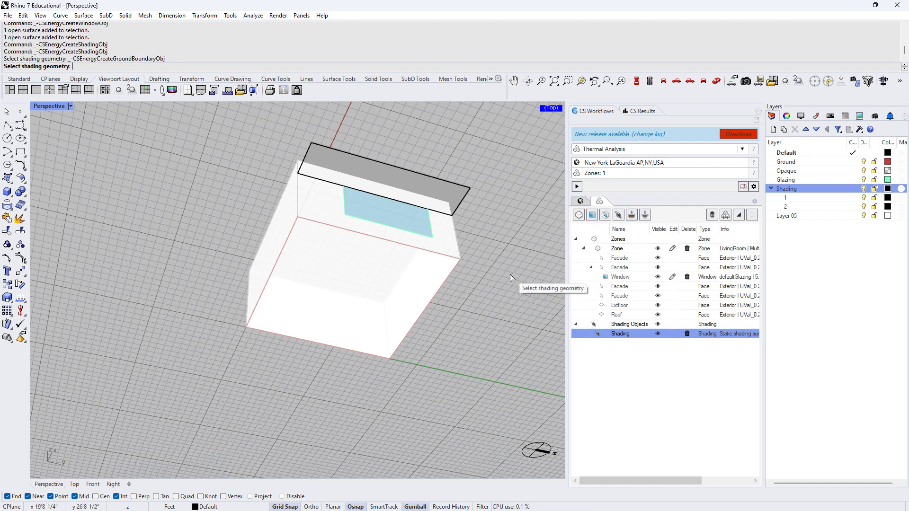
{"action": "key", "text": "Escape"}
- Create a ground boundary from the ground surface beneath the box, choosing the surface instead of the polysurface
{"action": "left_click", "coordinate": [632, 214]}
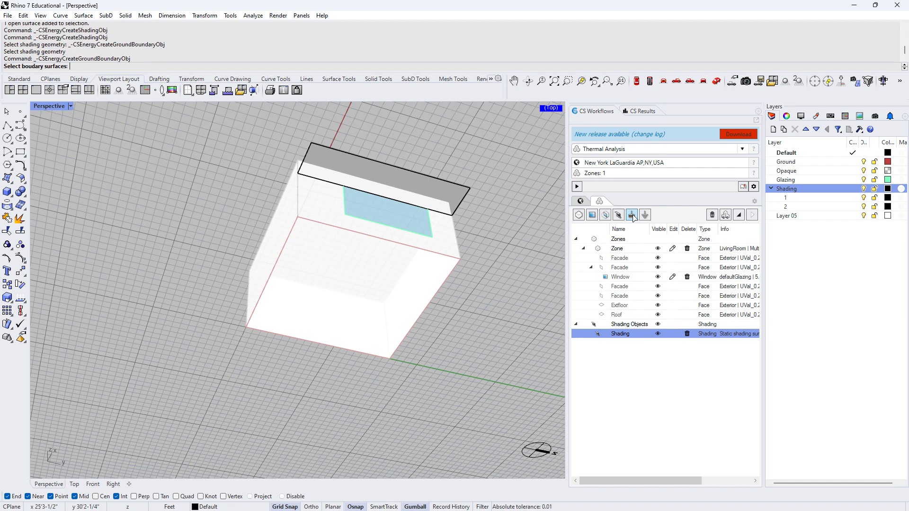
{"action": "left_click", "coordinate": [443, 259]}
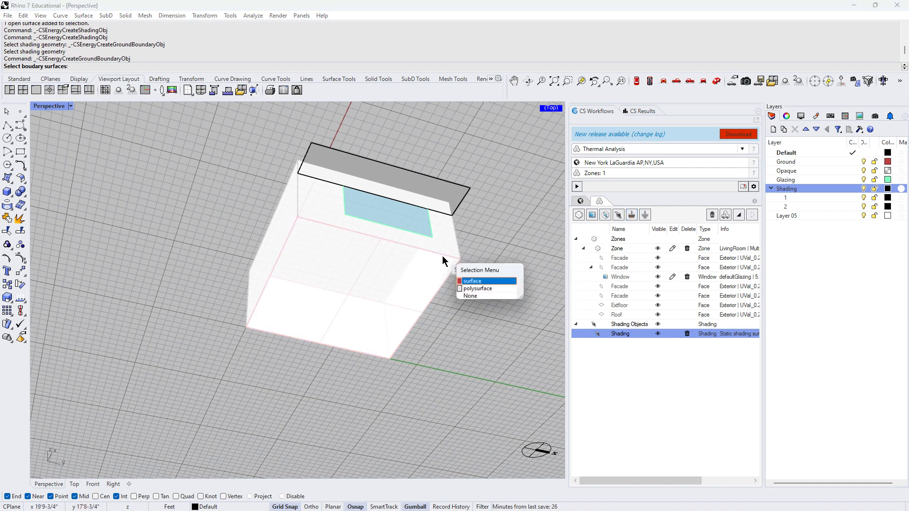
{"action": "left_click", "coordinate": [482, 285]}
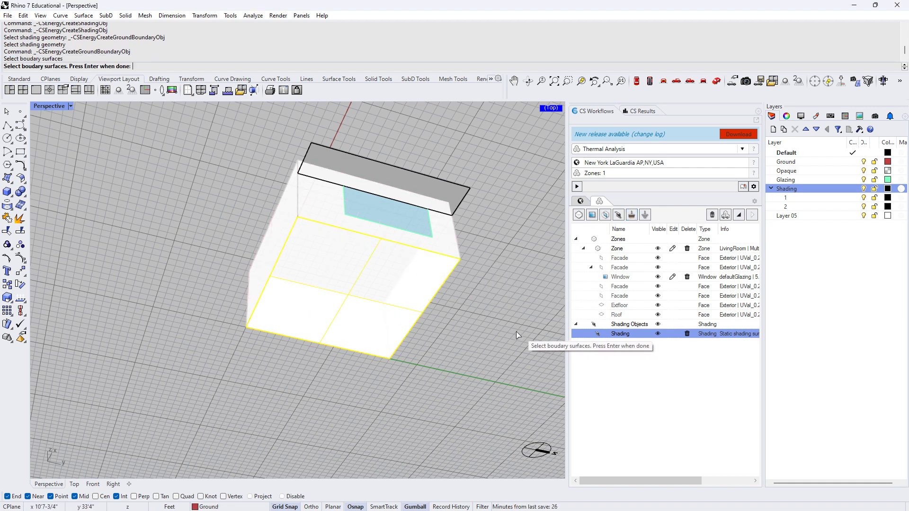
{"action": "key", "text": "Return"}
{"action": "right_click_drag", "start_coordinate": [472, 328], "coordinate": [436, 301]}
{"action": "mouse_move", "coordinate": [381, 312]}
{"action": "right_mouse_down"}
{"action": "mouse_move", "coordinate": [382, 278]}
{"action": "mouse_move", "coordinate": [404, 412]}
{"action": "mouse_move", "coordinate": [382, 260]}
{"action": "right_mouse_up"}
- Inspect the model in Shaded display mode and return the Perspective viewport to Wireframe
{"action": "left_click", "coordinate": [70, 106]}
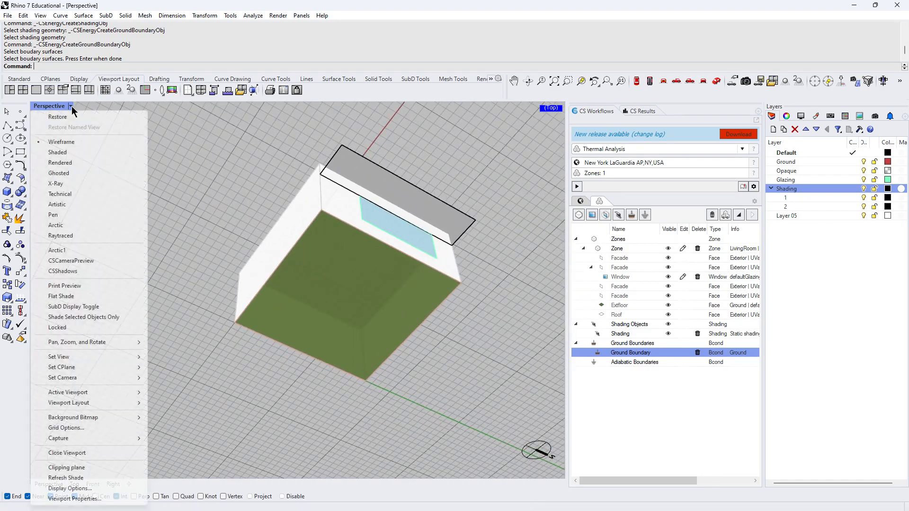
{"action": "left_click", "coordinate": [61, 153]}
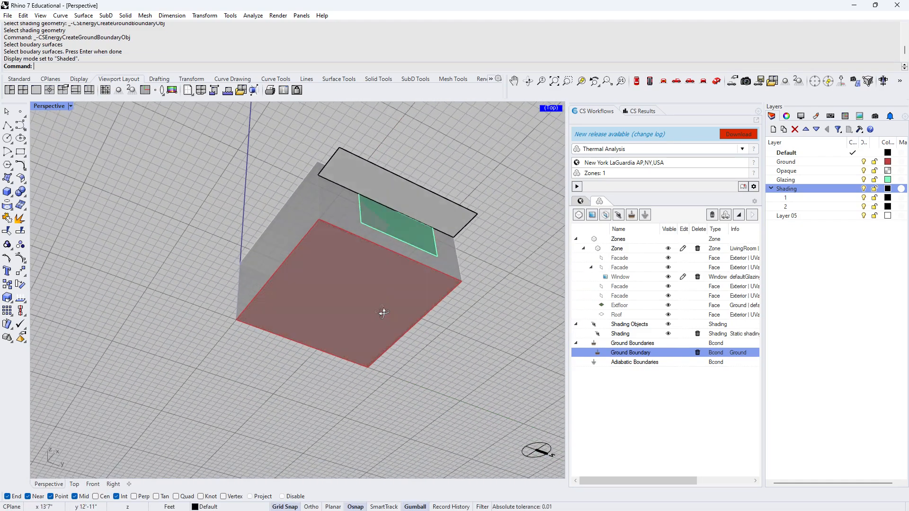
{"action": "right_click_drag", "start_coordinate": [382, 312], "coordinate": [390, 409]}
{"action": "left_click", "coordinate": [70, 106]}
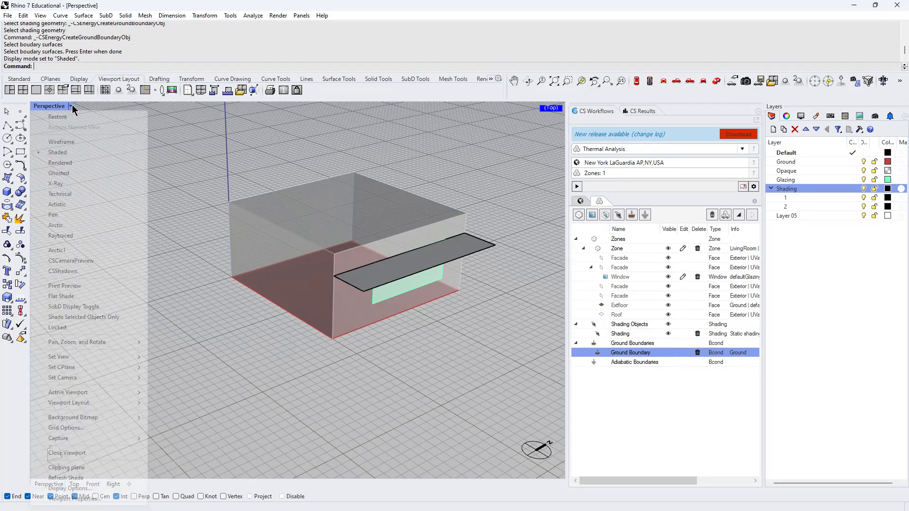
{"action": "left_click", "coordinate": [61, 142]}
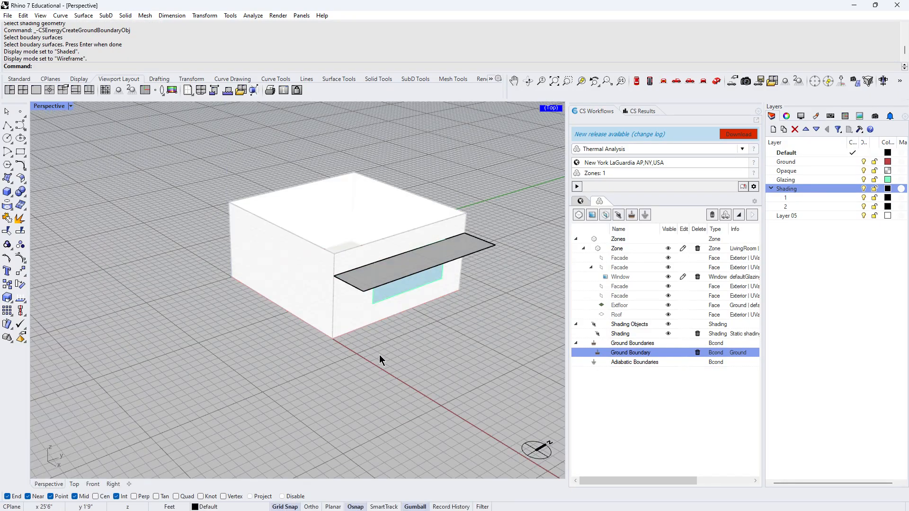
- Run the Thermal Analysis simulation for the New York LaGuardia zone and its window, shading and ground boundary
{"action": "mouse_move", "coordinate": [382, 366]}
{"action": "right_mouse_down"}
{"action": "mouse_move", "coordinate": [384, 269]}
{"action": "mouse_move", "coordinate": [403, 381]}
{"action": "right_mouse_up"}
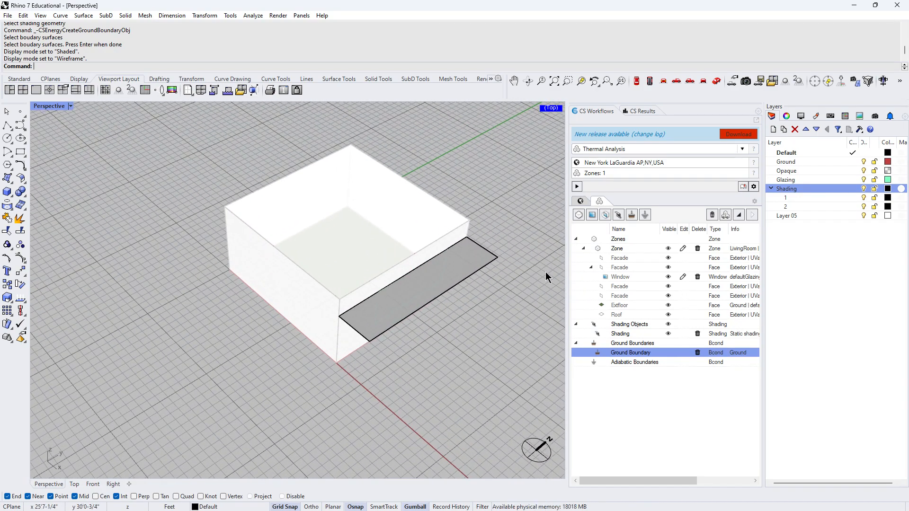
{"action": "left_click", "coordinate": [575, 186]}
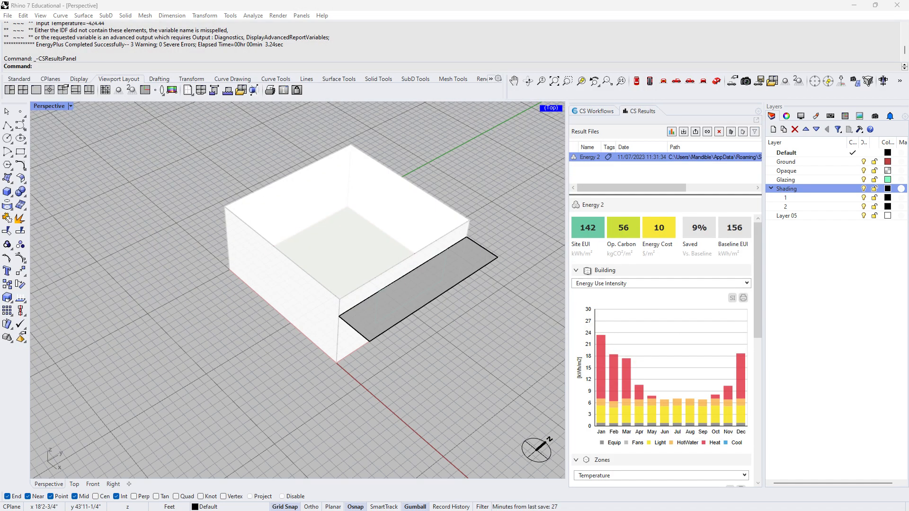
{"action": "right_click_drag", "start_coordinate": [451, 385], "coordinate": [556, 296]}
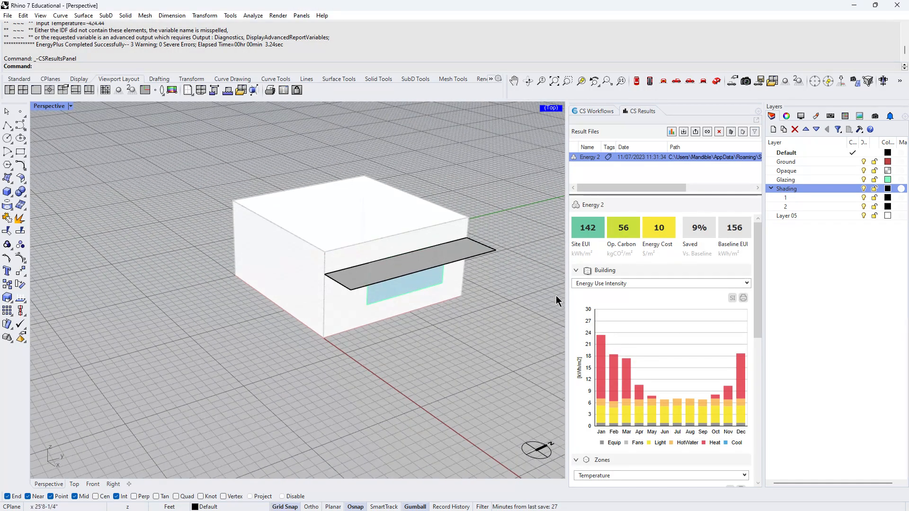
{"action": "right_click_drag", "start_coordinate": [433, 334], "coordinate": [442, 367]}
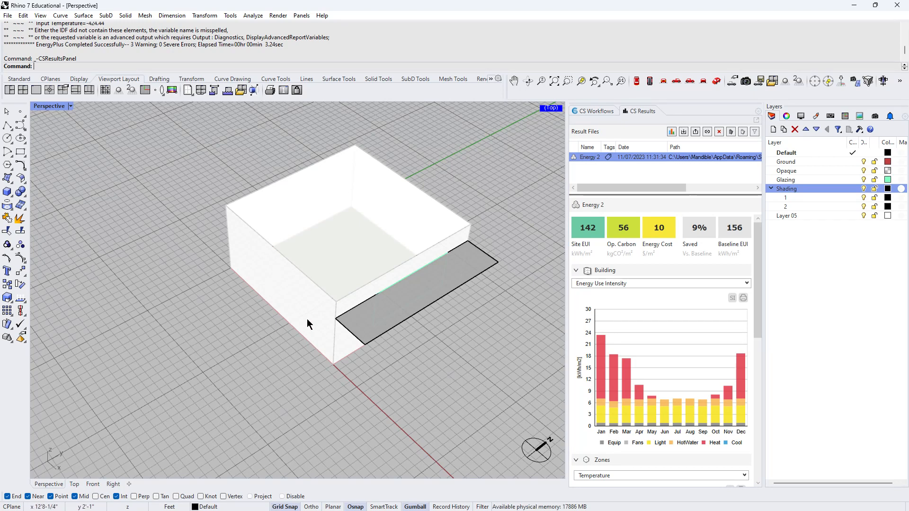
- Switch the Perspective viewport to Shaded display and check the box polysurface and its individual wall faces by selecting them in turn
{"action": "left_click", "coordinate": [69, 109]}
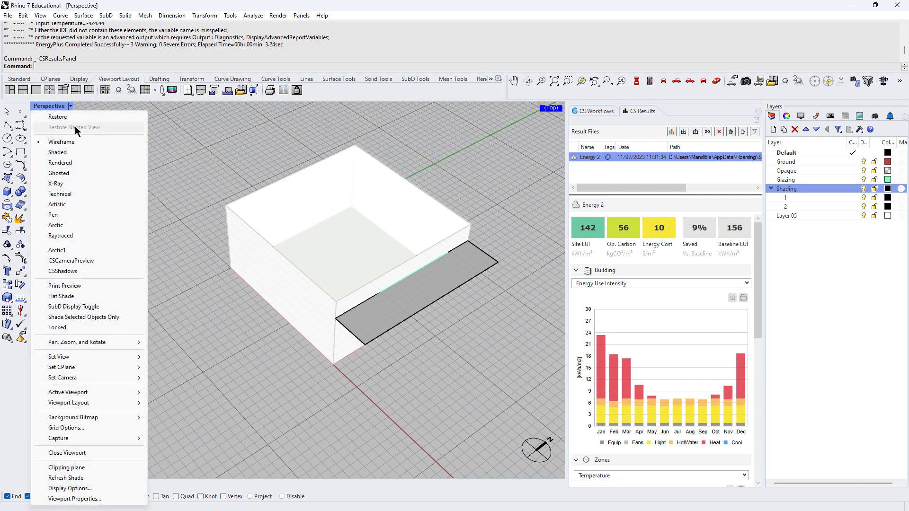
{"action": "left_click", "coordinate": [66, 154]}
{"action": "left_click", "coordinate": [250, 264]}
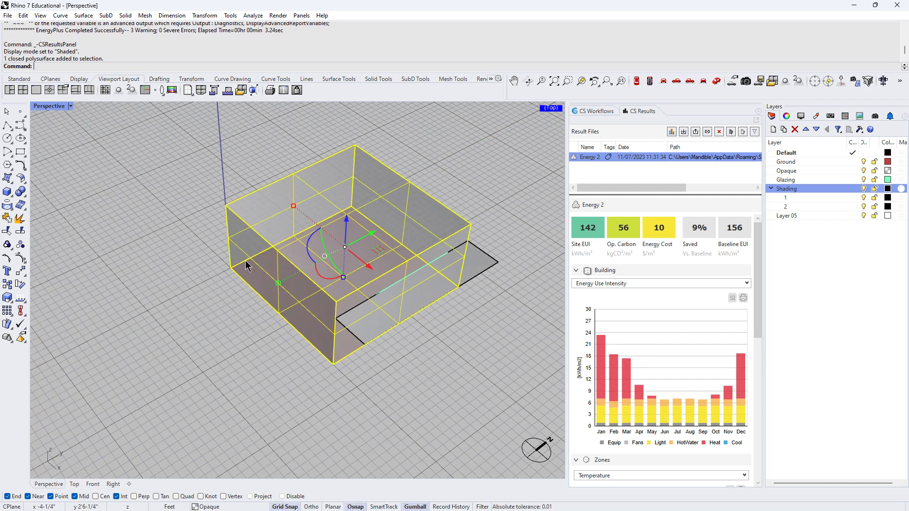
{"action": "left_click", "coordinate": [226, 316]}
{"action": "left_click", "coordinate": [264, 262]}
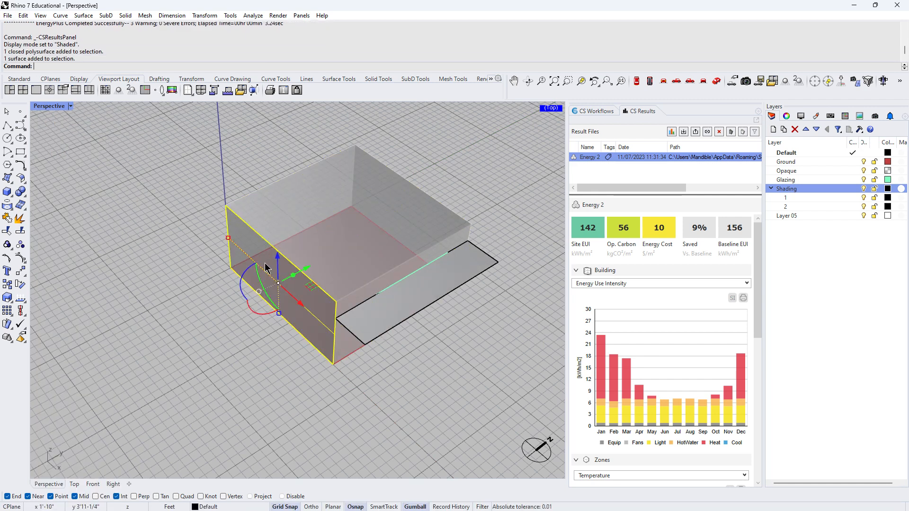
{"action": "left_click", "coordinate": [235, 358]}
{"action": "left_click", "coordinate": [349, 301]}
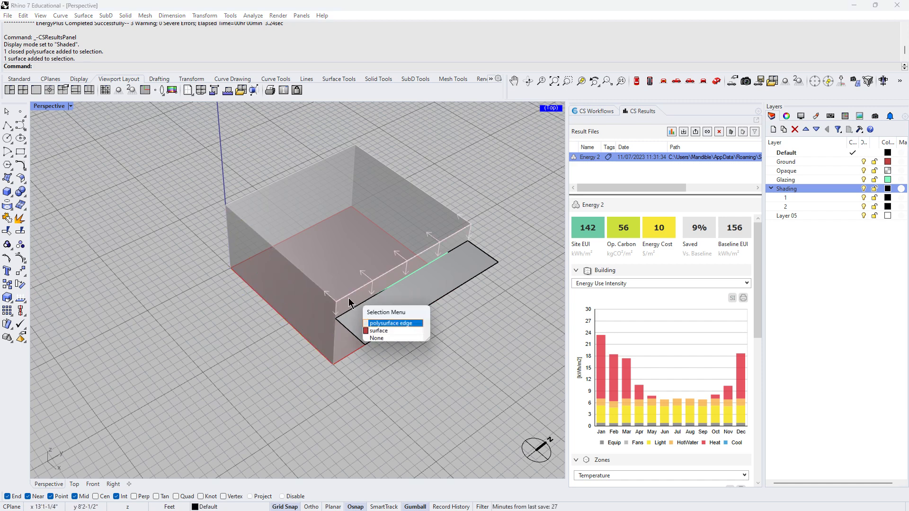
{"action": "left_click", "coordinate": [379, 322]}
{"action": "key", "text": "Escape"}
{"action": "left_click", "coordinate": [366, 339]}
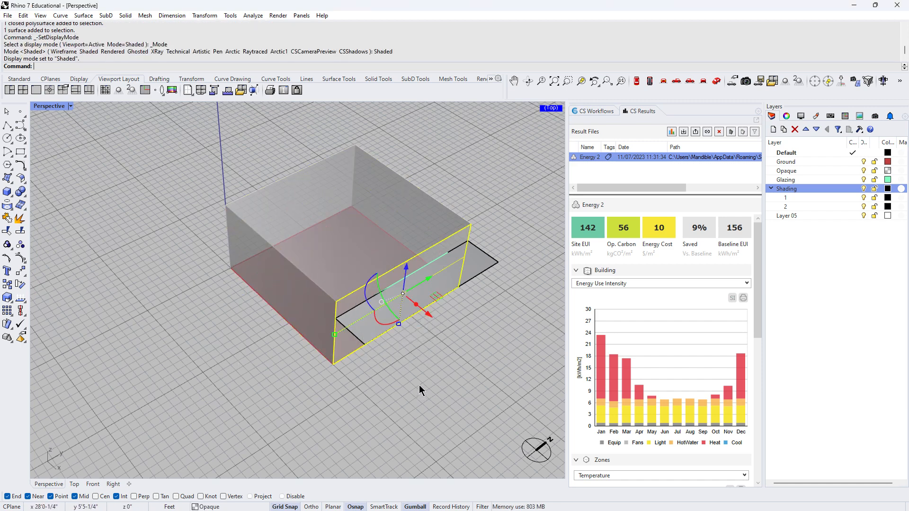
{"action": "left_click", "coordinate": [418, 385]}
{"action": "left_click", "coordinate": [342, 286]}
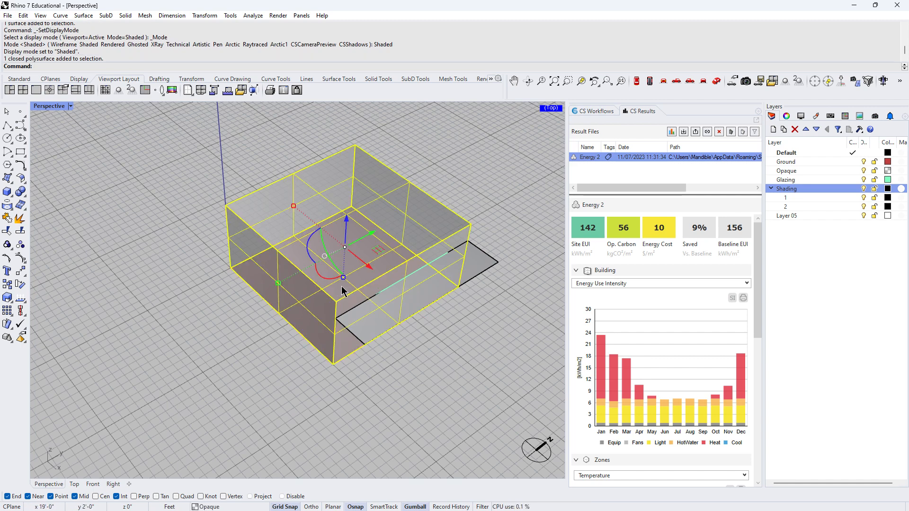
{"action": "left_click", "coordinate": [436, 396]}
{"action": "right_click_drag", "start_coordinate": [371, 287], "coordinate": [397, 355]}
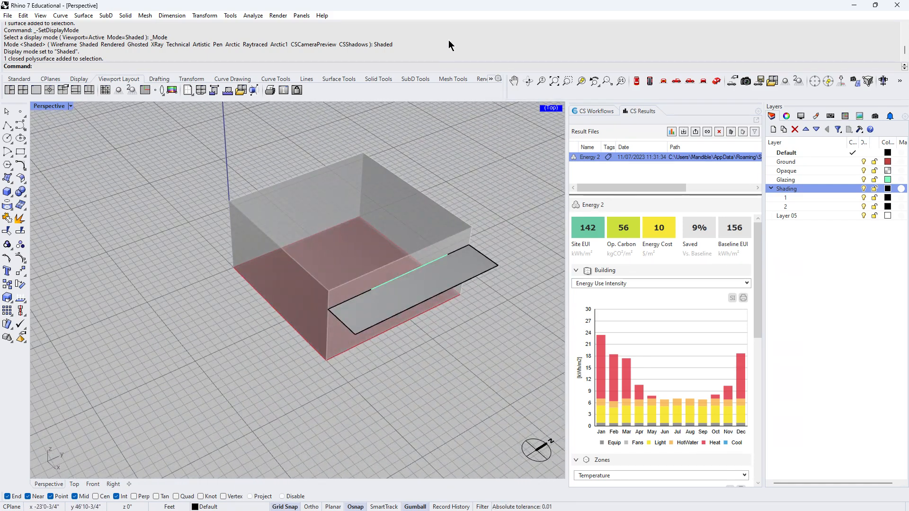